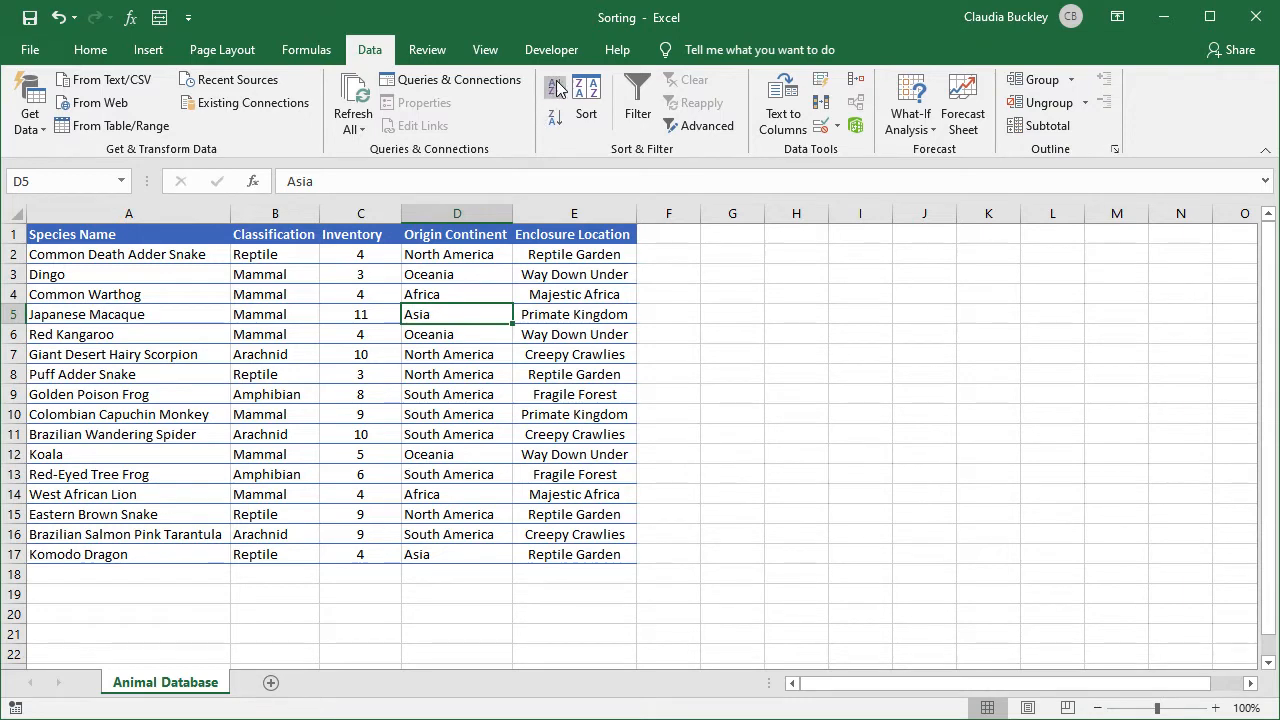
# Sort the table A to Z by Origin Continent, then browse Home's Sort & Filter options.
pyautogui.click(556, 88)
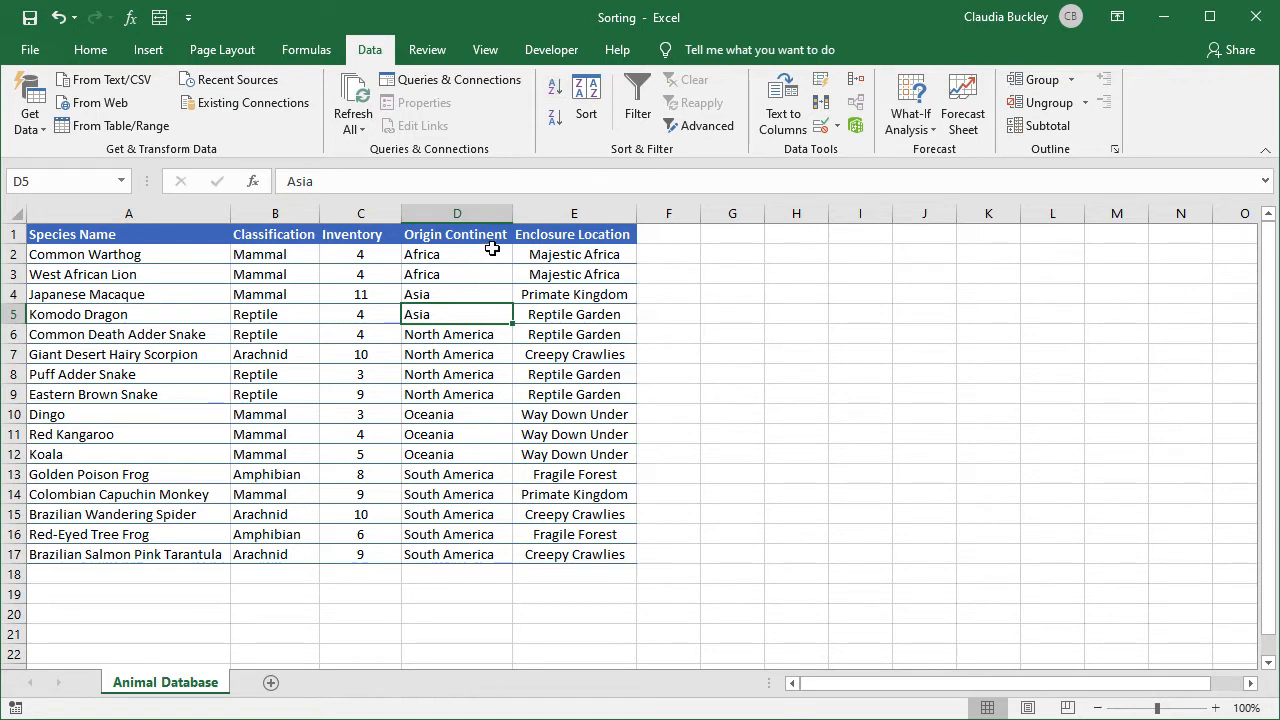
pyautogui.click(80, 50)
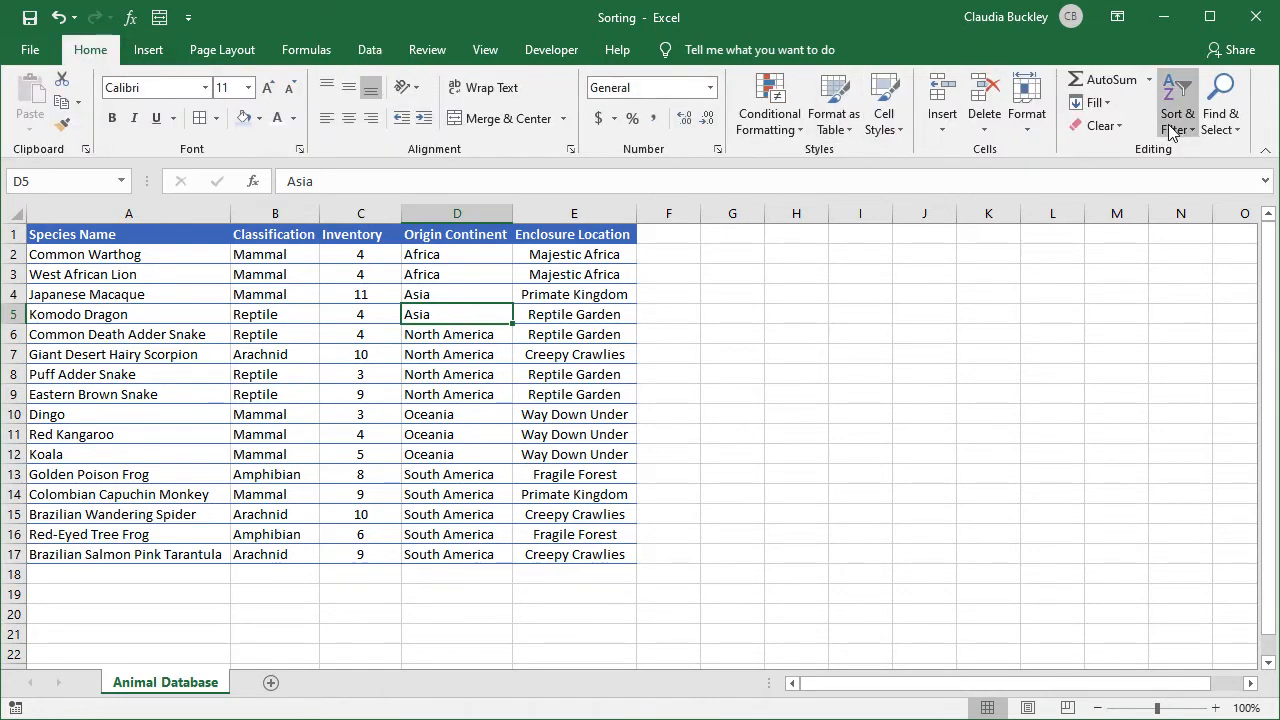
pyautogui.click(1172, 133)
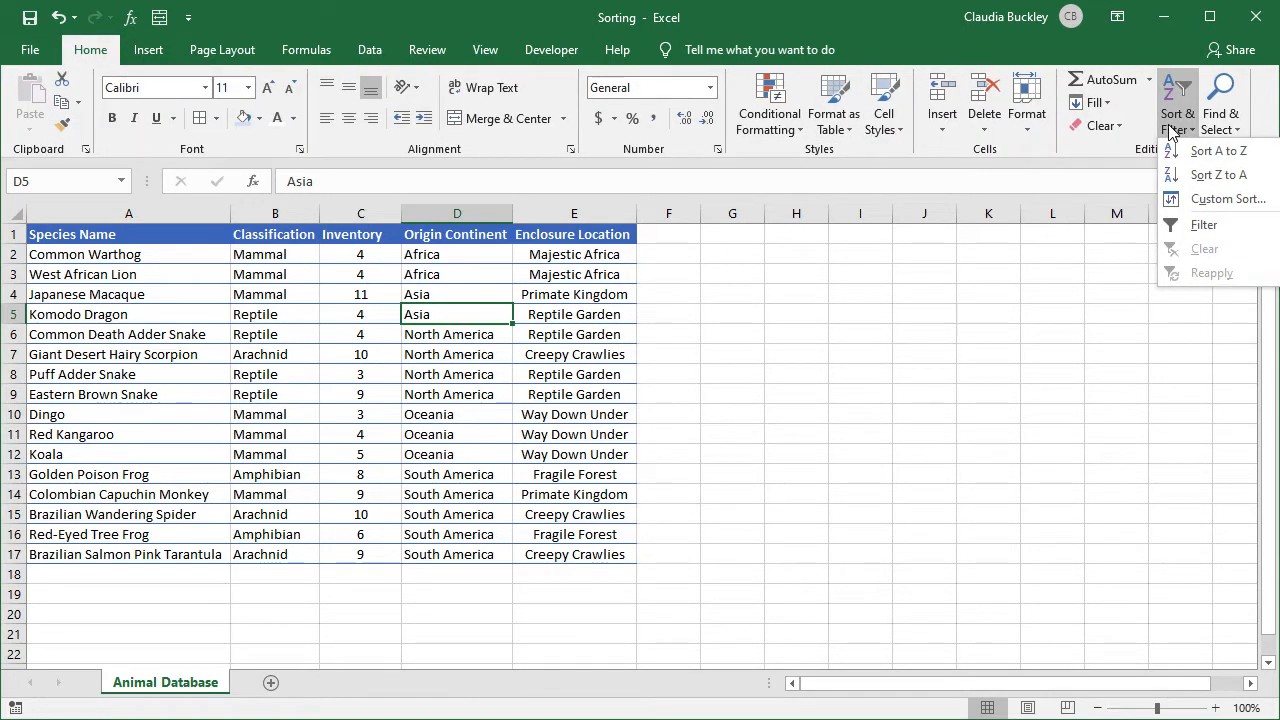
pyautogui.click(683, 230)
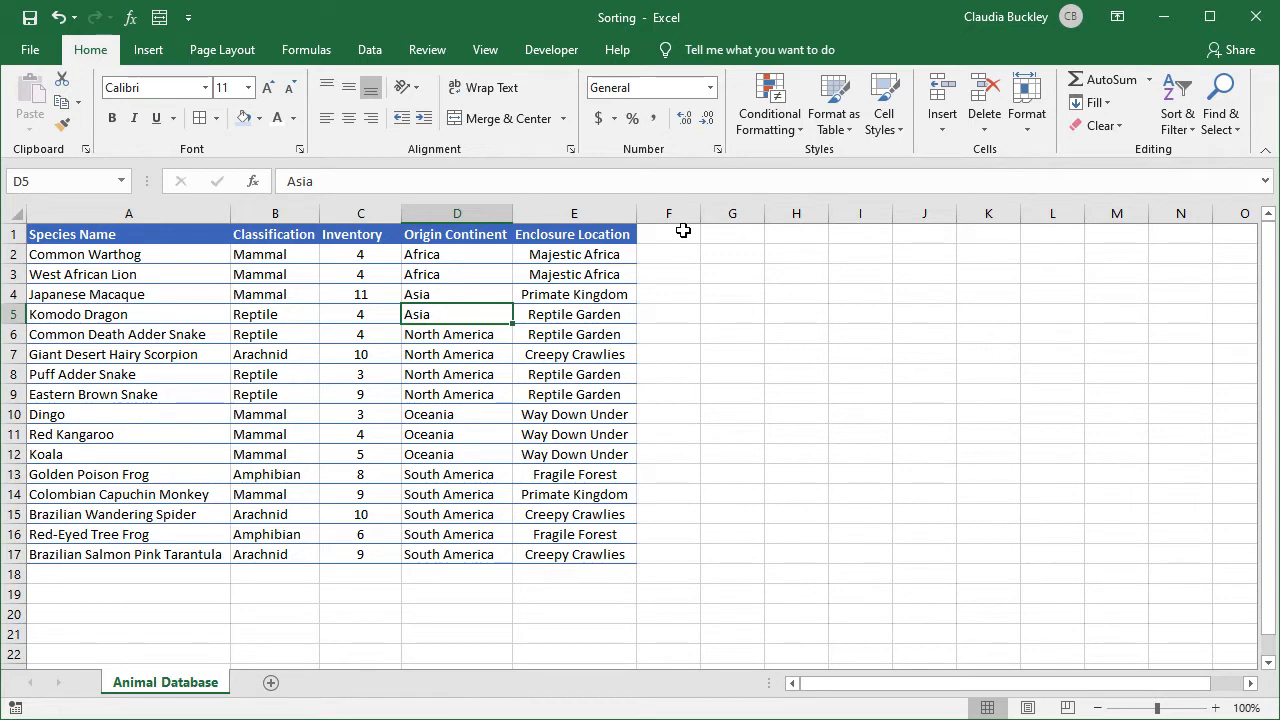
# Sort the rows by Inventory, largest to smallest.
pyautogui.click(360, 254)
pyautogui.click(370, 50)
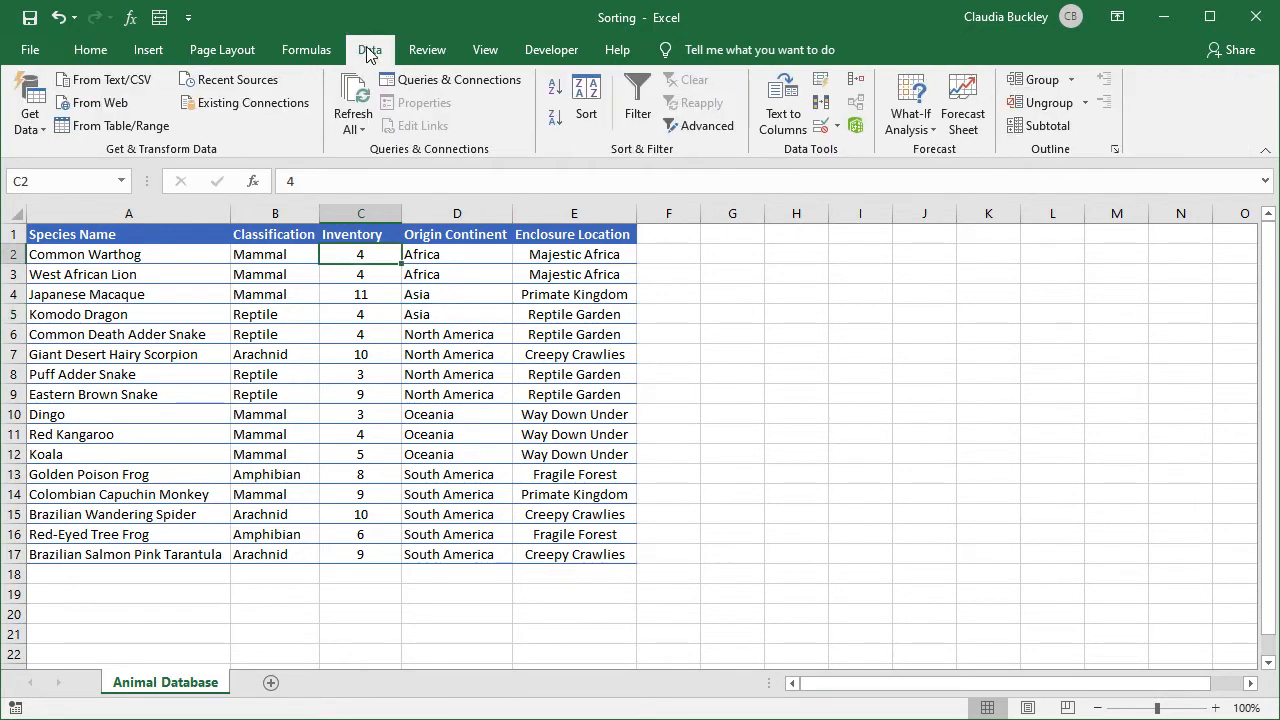
pyautogui.click(555, 118)
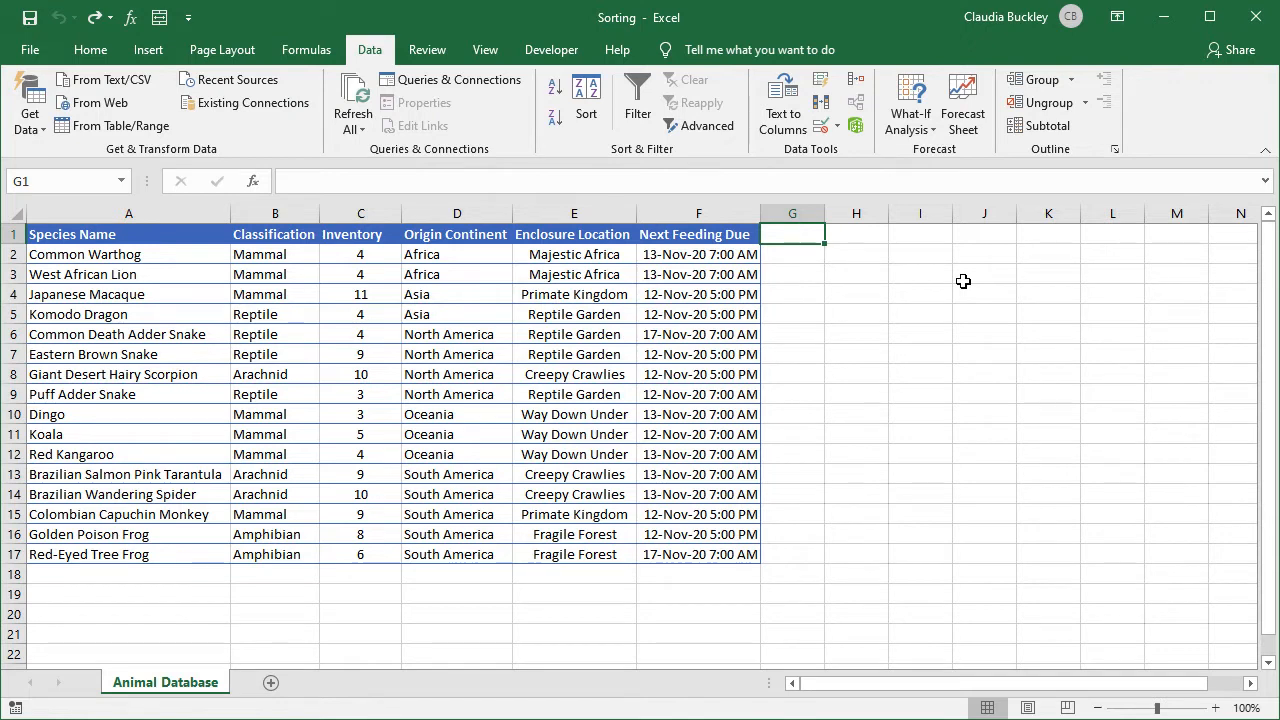
# Sort the table by Next Feeding Due, oldest to newest.
pyautogui.click(720, 310)
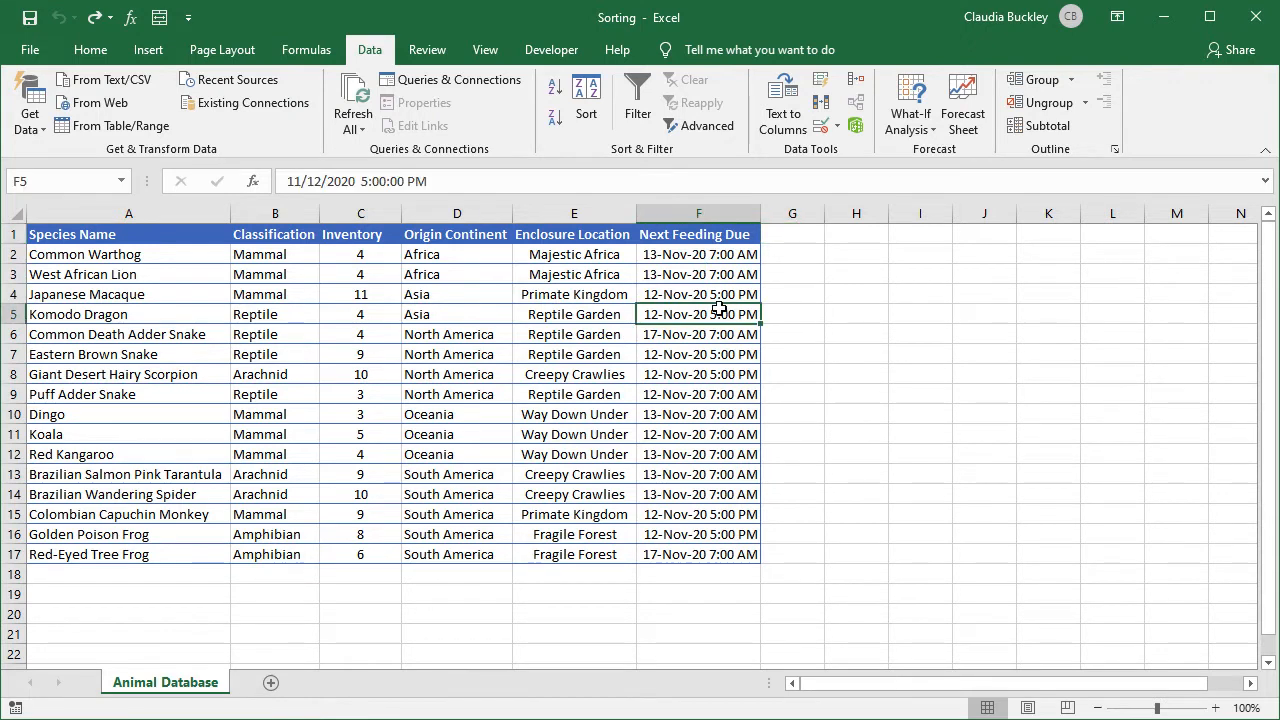
pyautogui.click(556, 92)
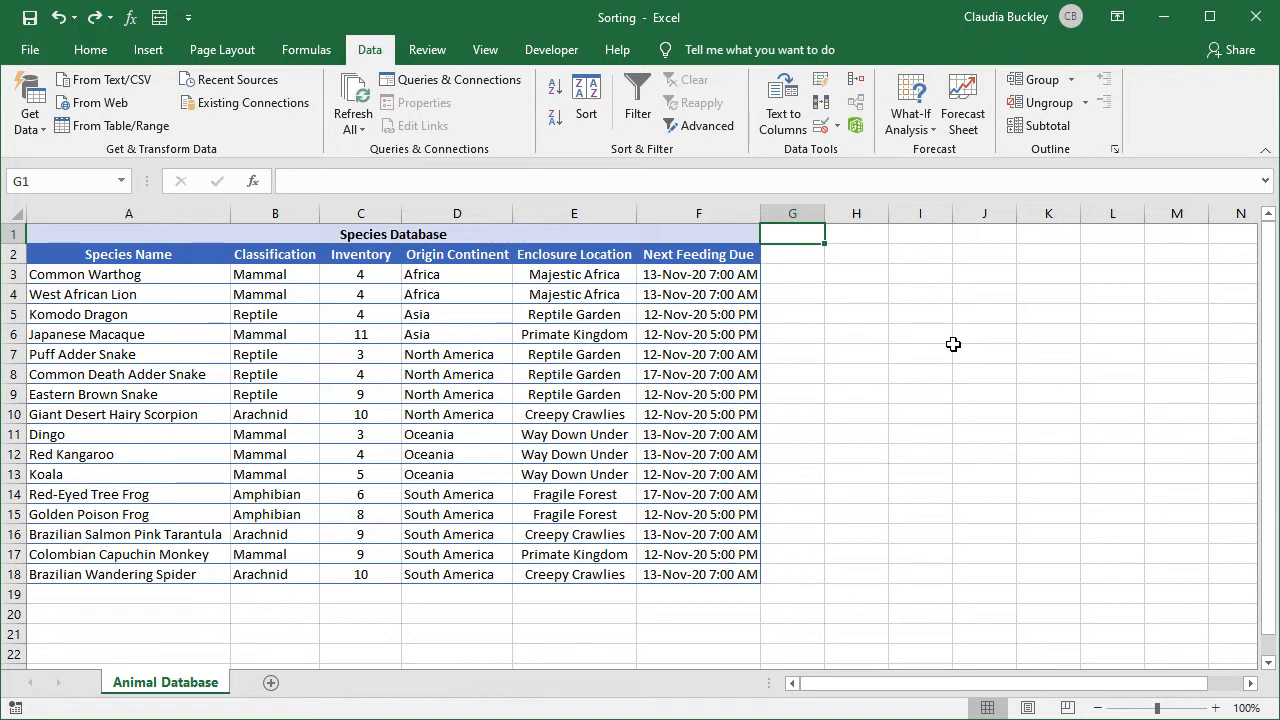
pyautogui.click(608, 316)
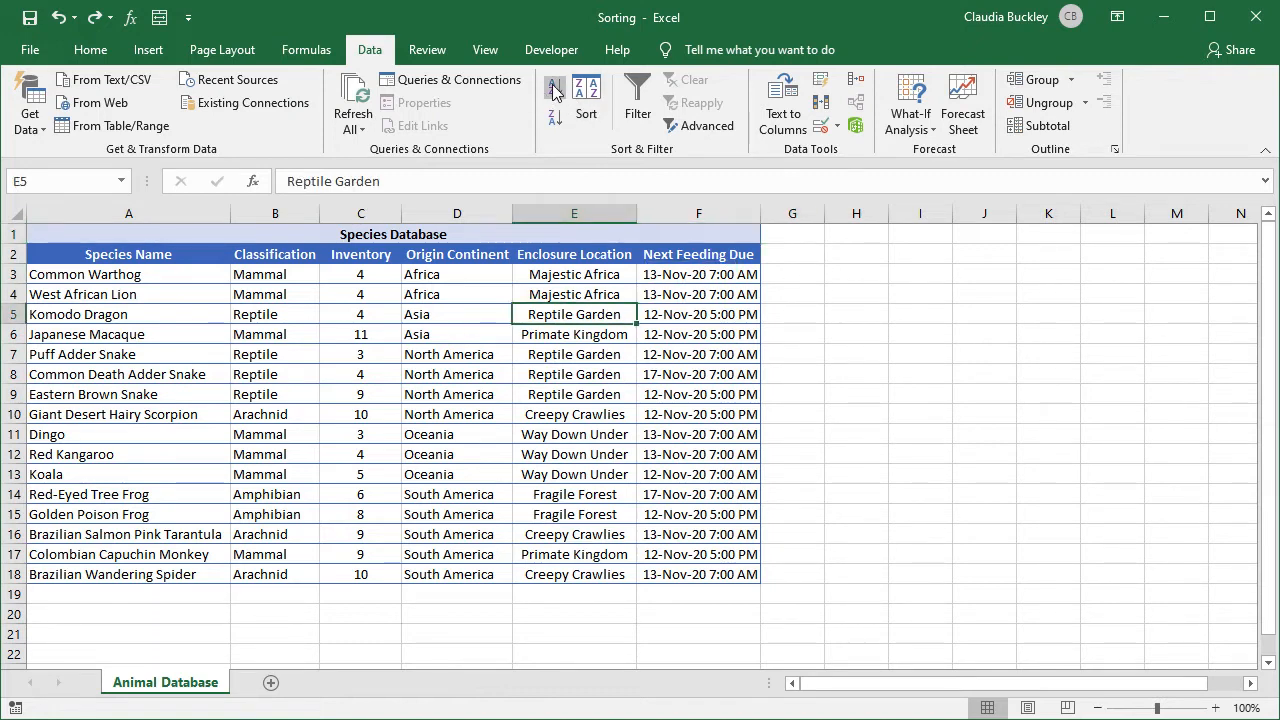
pyautogui.click(553, 89)
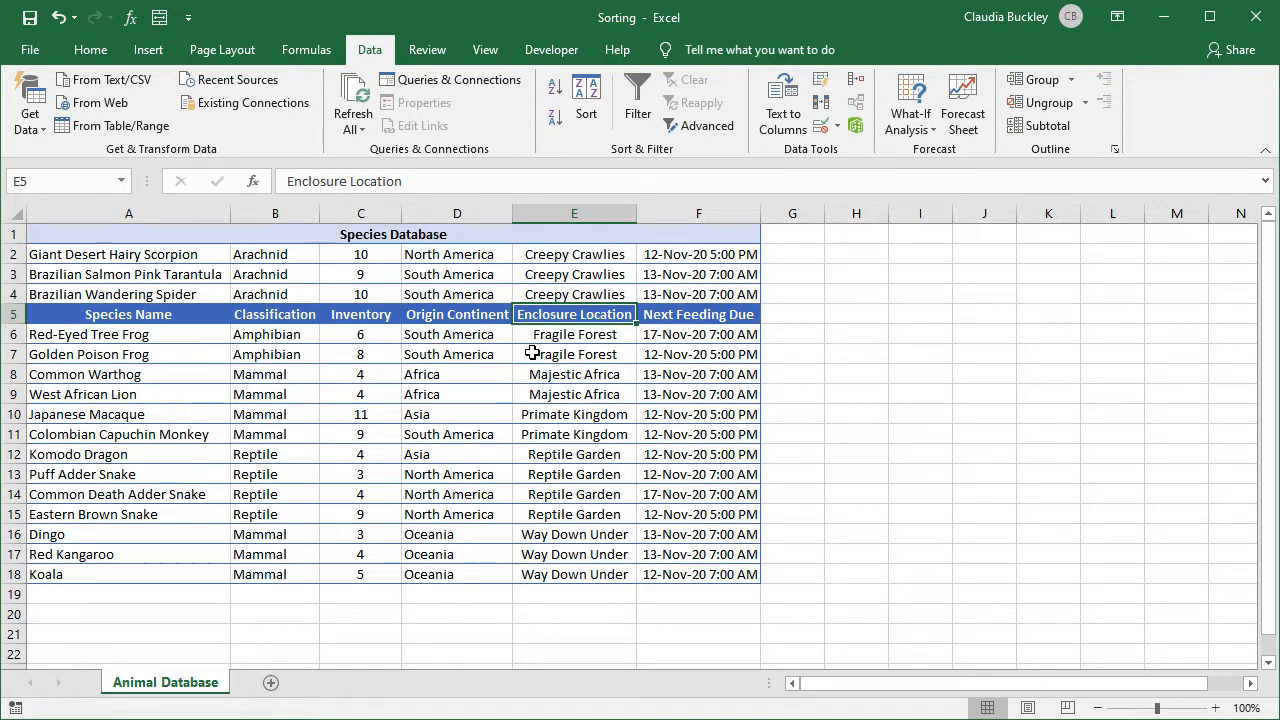
pyautogui.hotkey('ctrl', 'z')
pyautogui.click(430, 355)
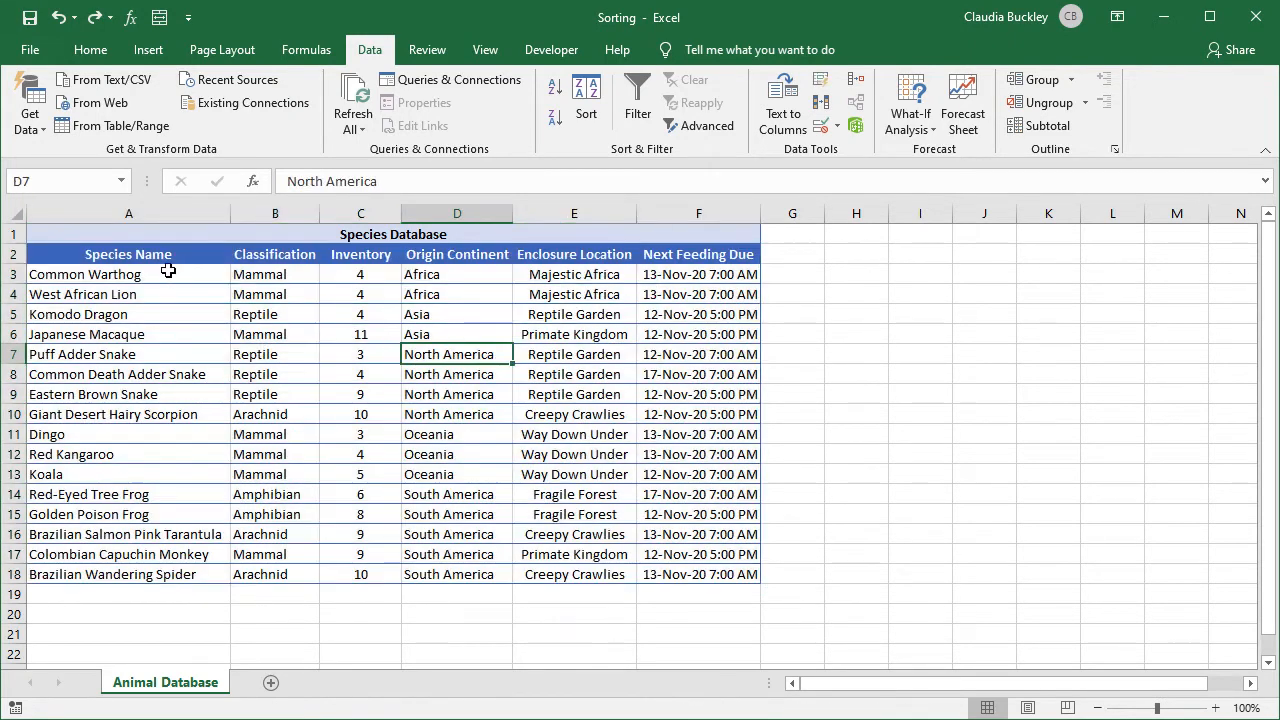
pyautogui.moveTo(166, 256); pyautogui.dragTo(700, 571)
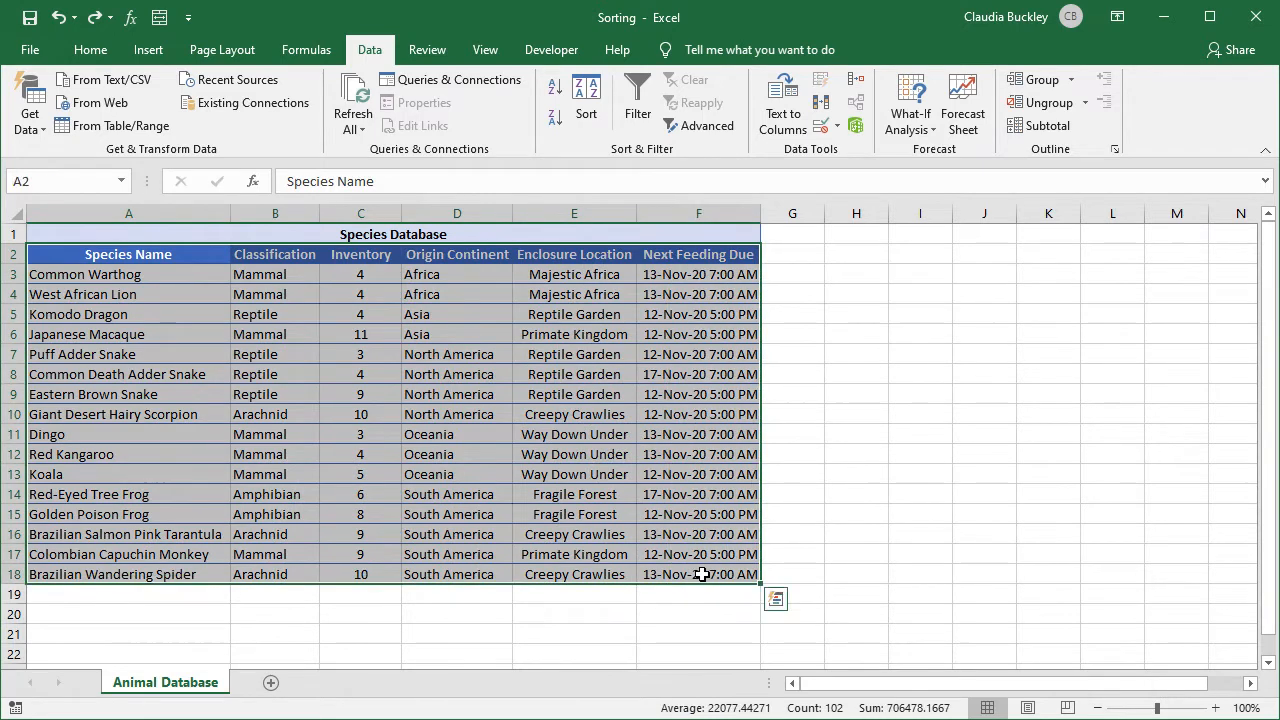
# Custom-sort the rows by Next Feeding Due on cell values, oldest to newest.
pyautogui.click(594, 91)
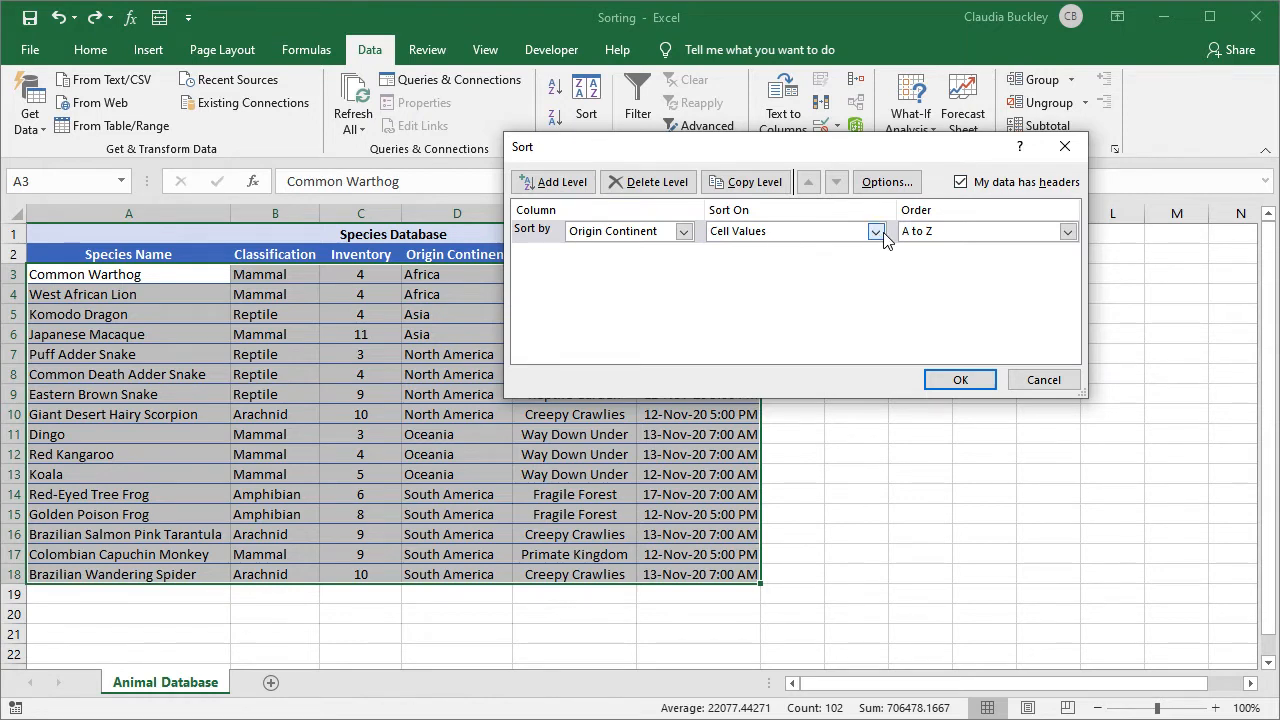
pyautogui.click(684, 232)
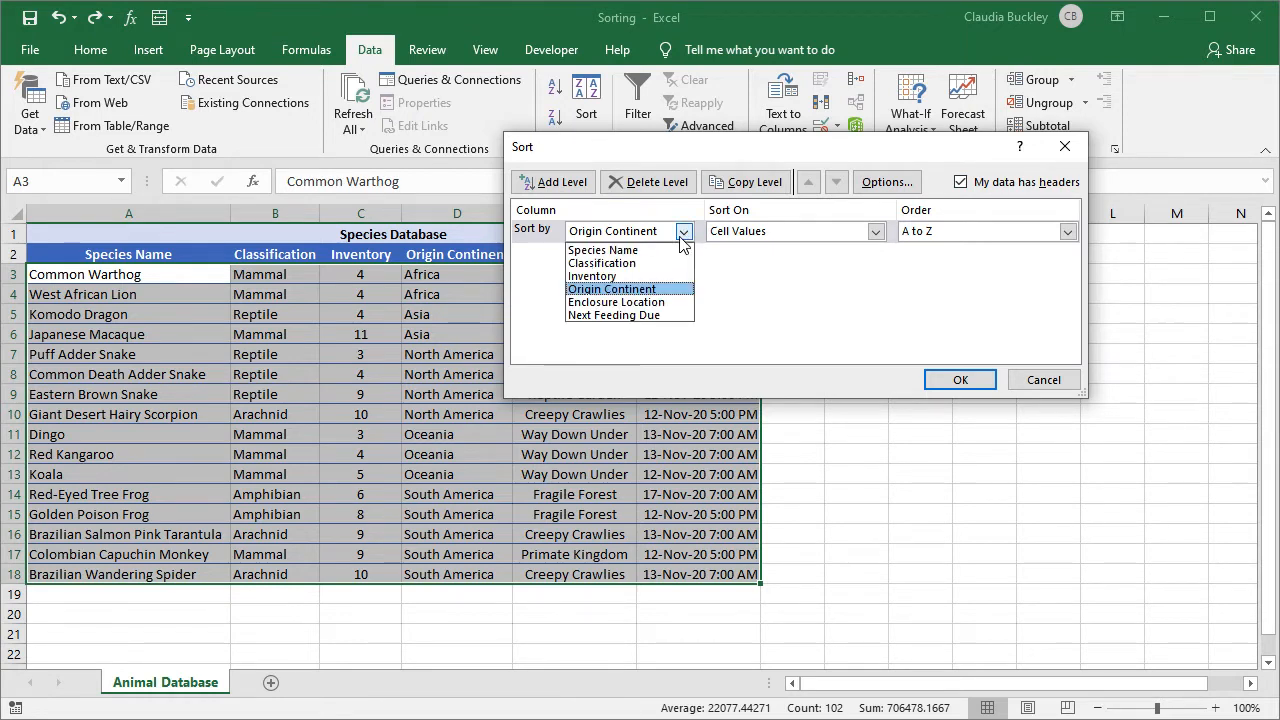
pyautogui.click(651, 316)
pyautogui.click(876, 231)
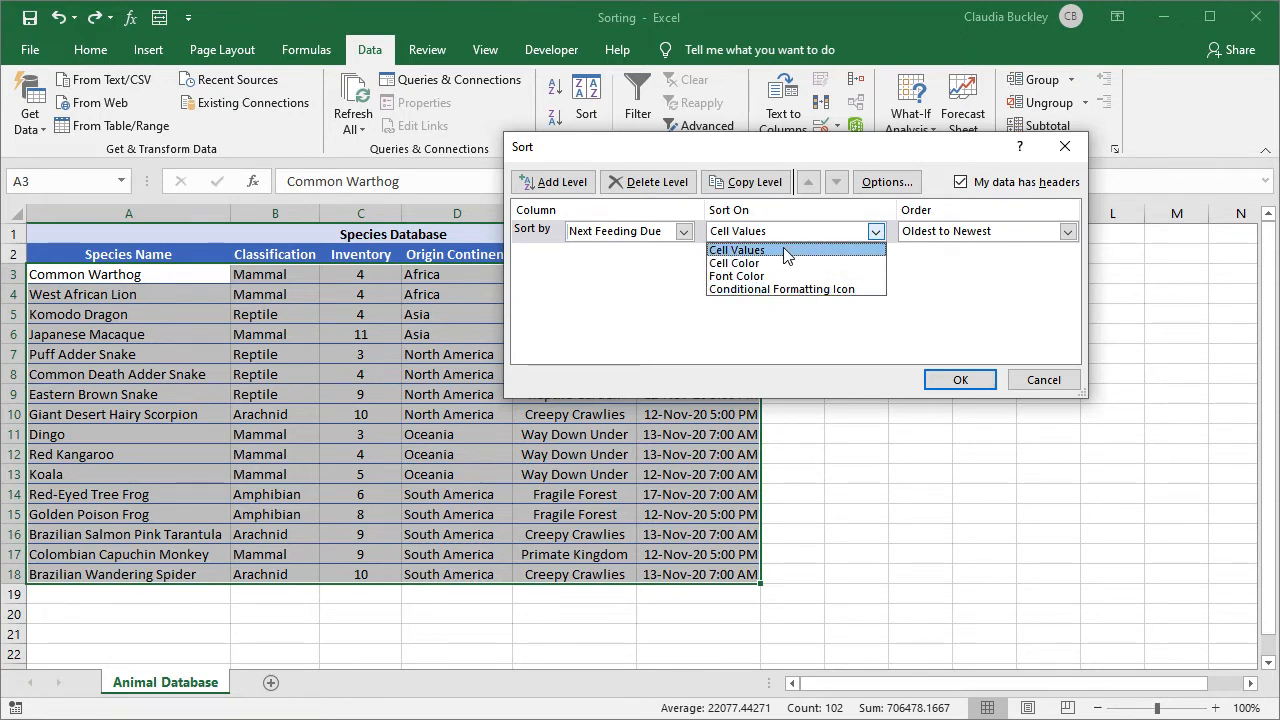
pyautogui.click(785, 251)
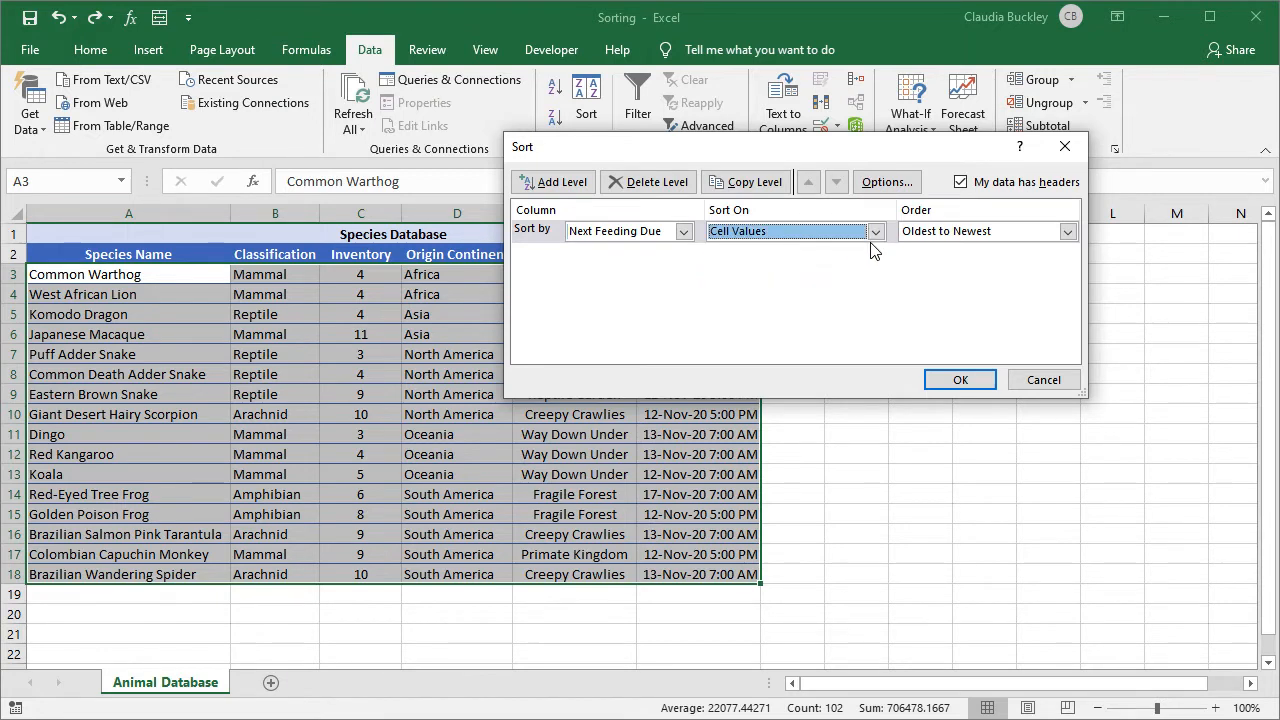
pyautogui.click(960, 380)
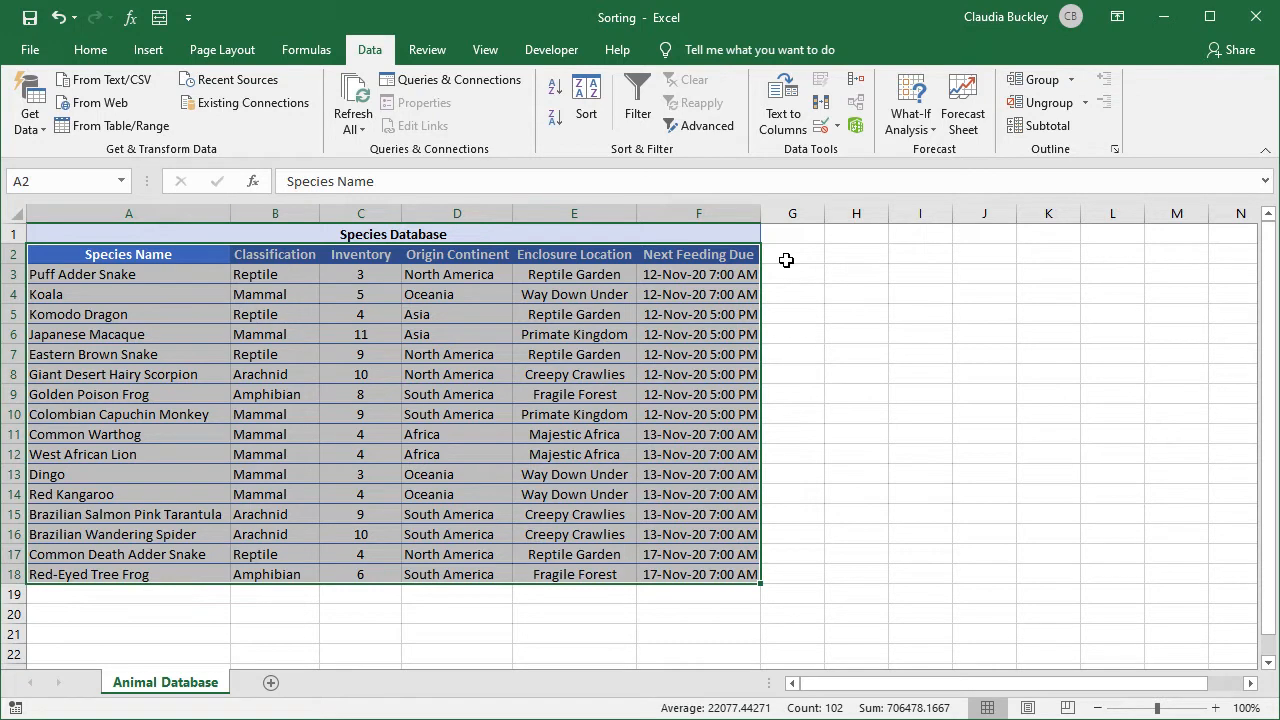
pyautogui.moveTo(728, 276); pyautogui.dragTo(722, 416)
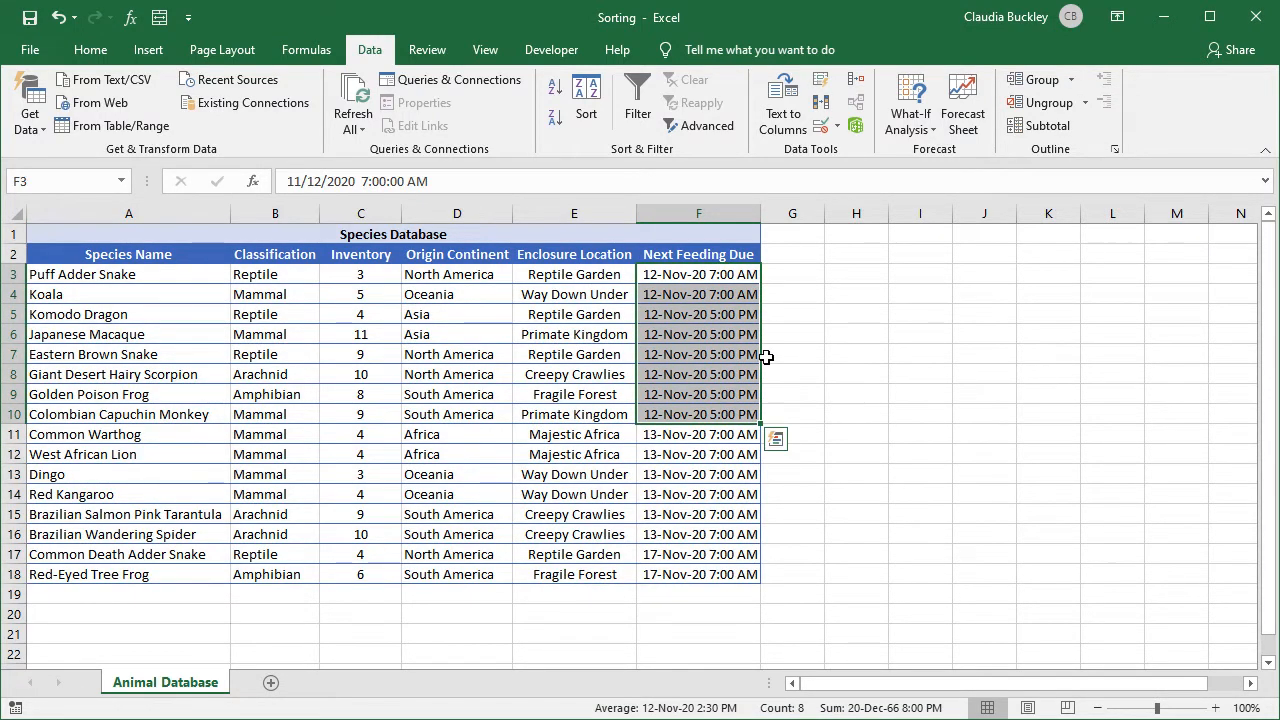
pyautogui.click(794, 340)
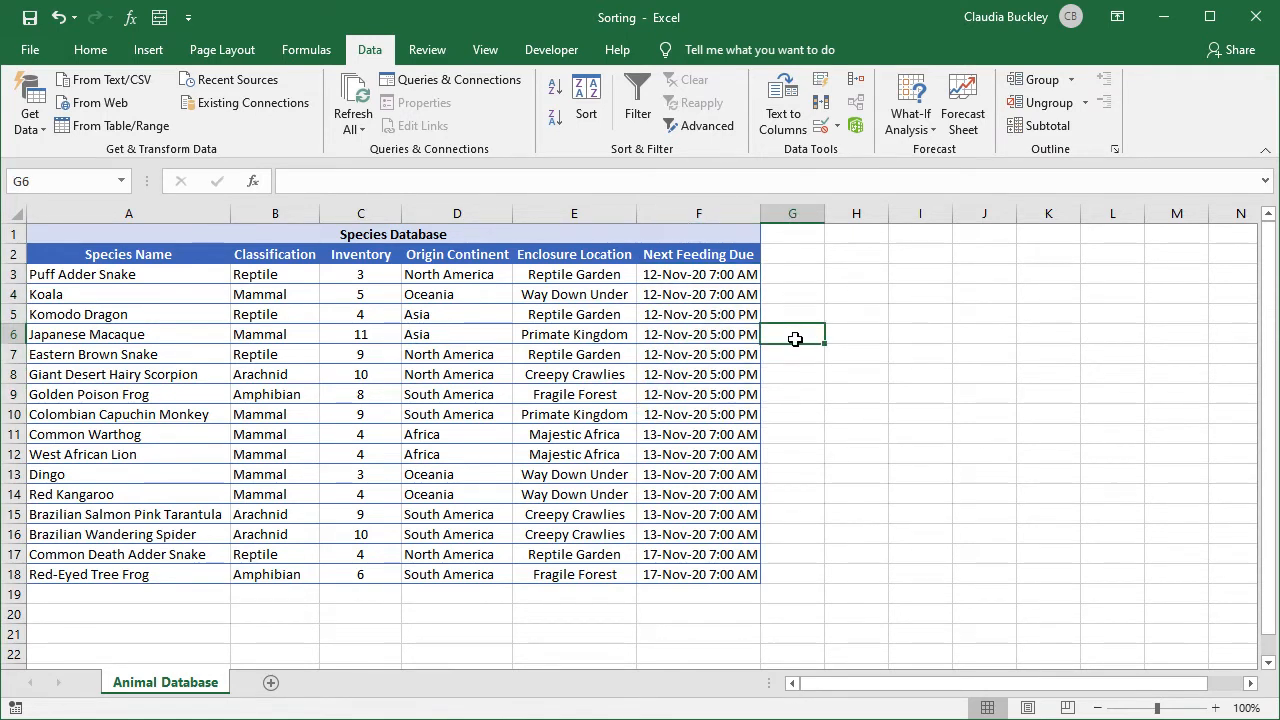
pyautogui.click(13, 314)
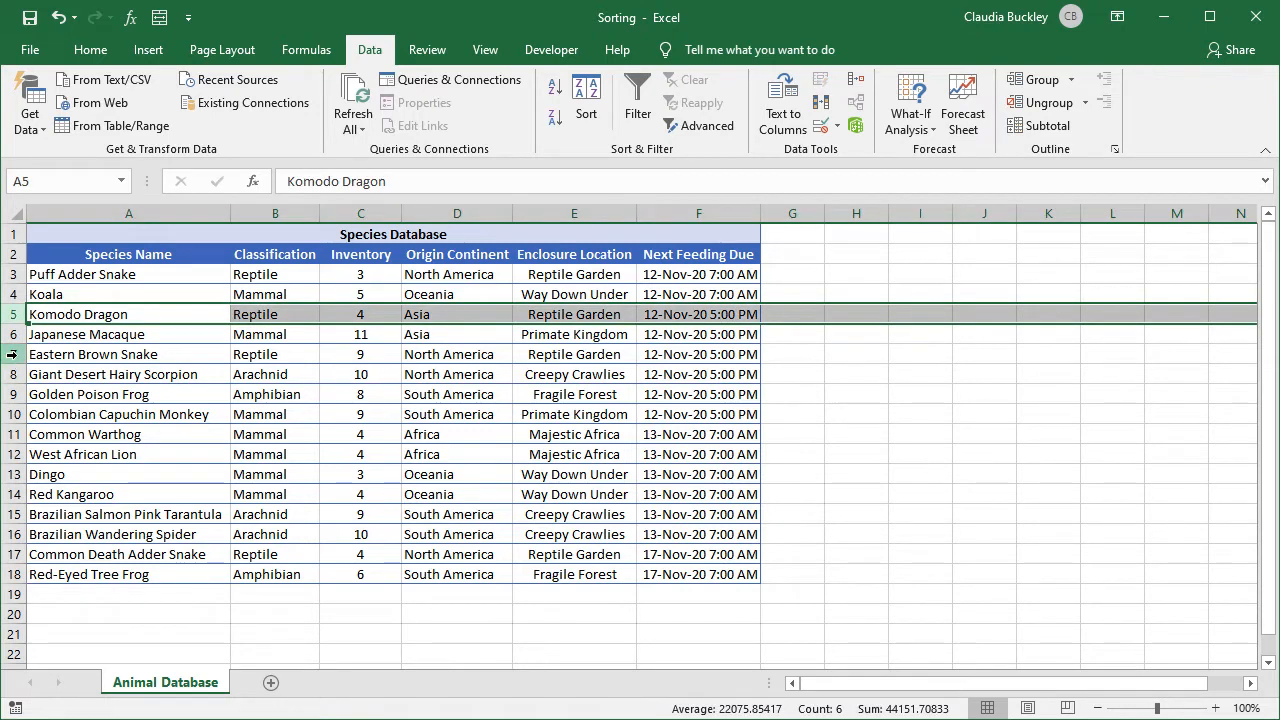
pyautogui.keyDown('ctrl'); pyautogui.click(15, 355); pyautogui.keyUp('ctrl')
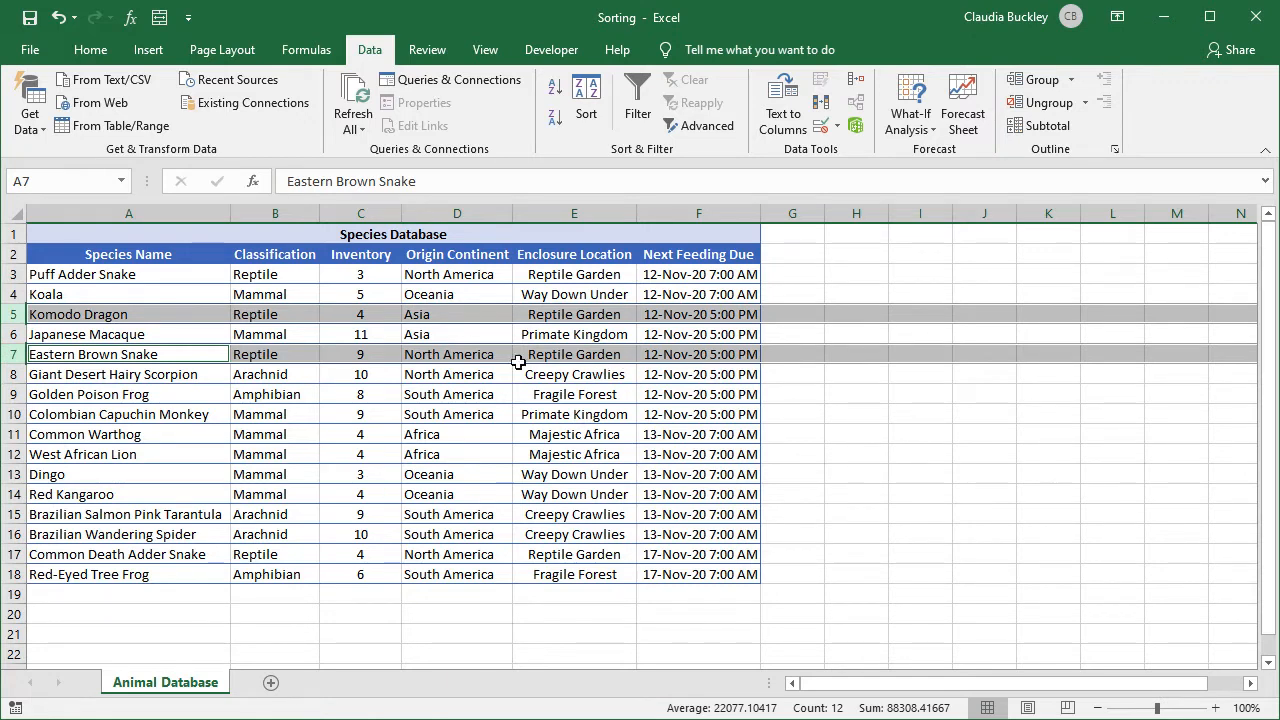
pyautogui.click(614, 357)
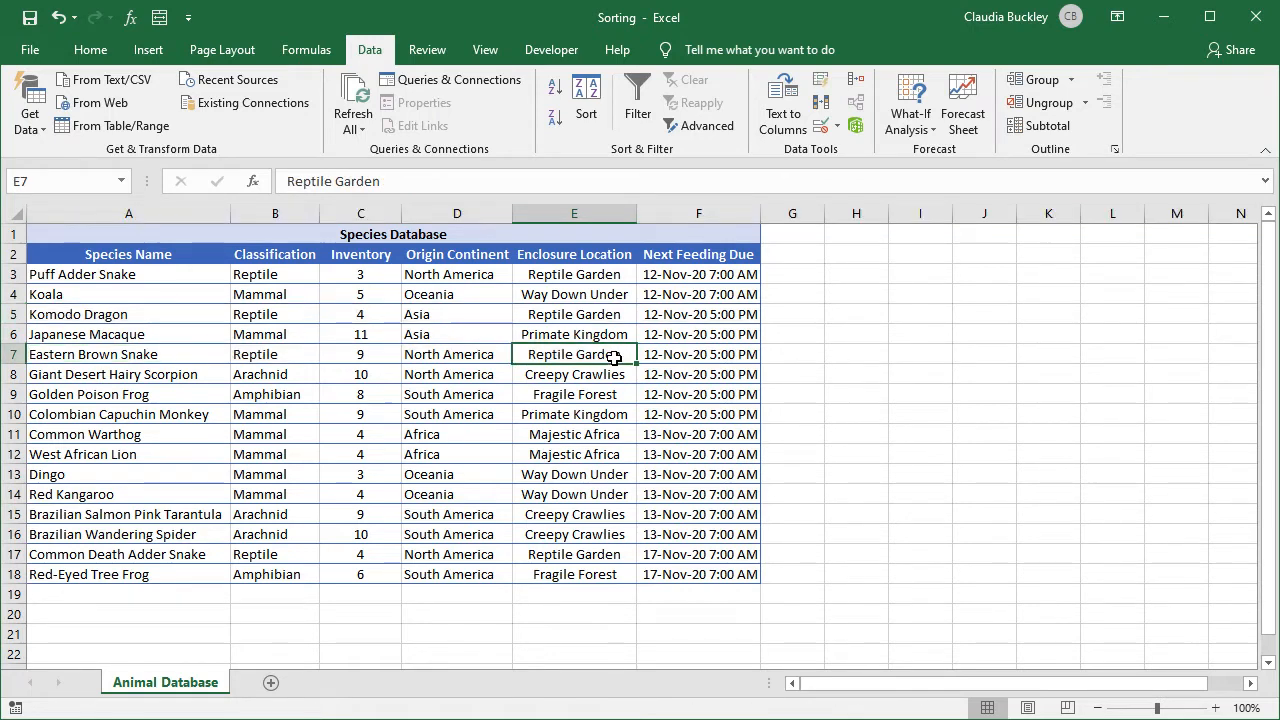
pyautogui.moveTo(177, 255); pyautogui.dragTo(734, 575)
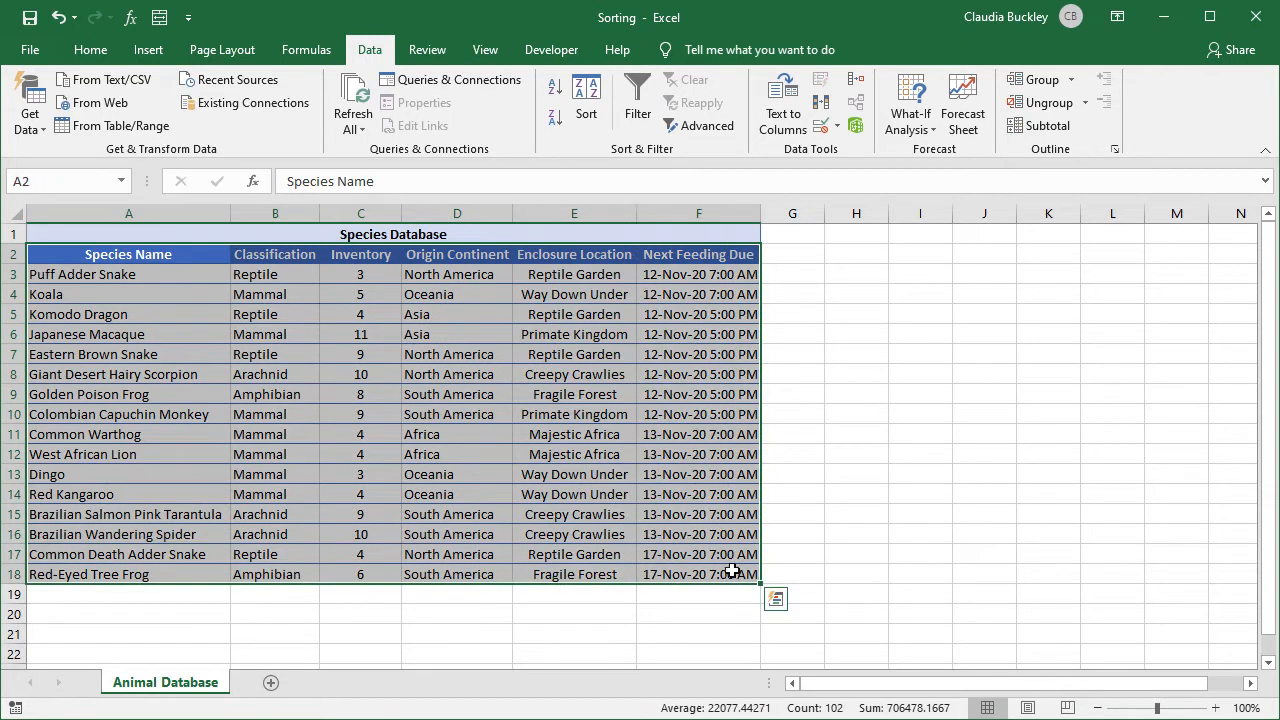
# Add a second sort level on Enclosure Location, A to Z, after Next Feeding Due.
pyautogui.click(588, 100)
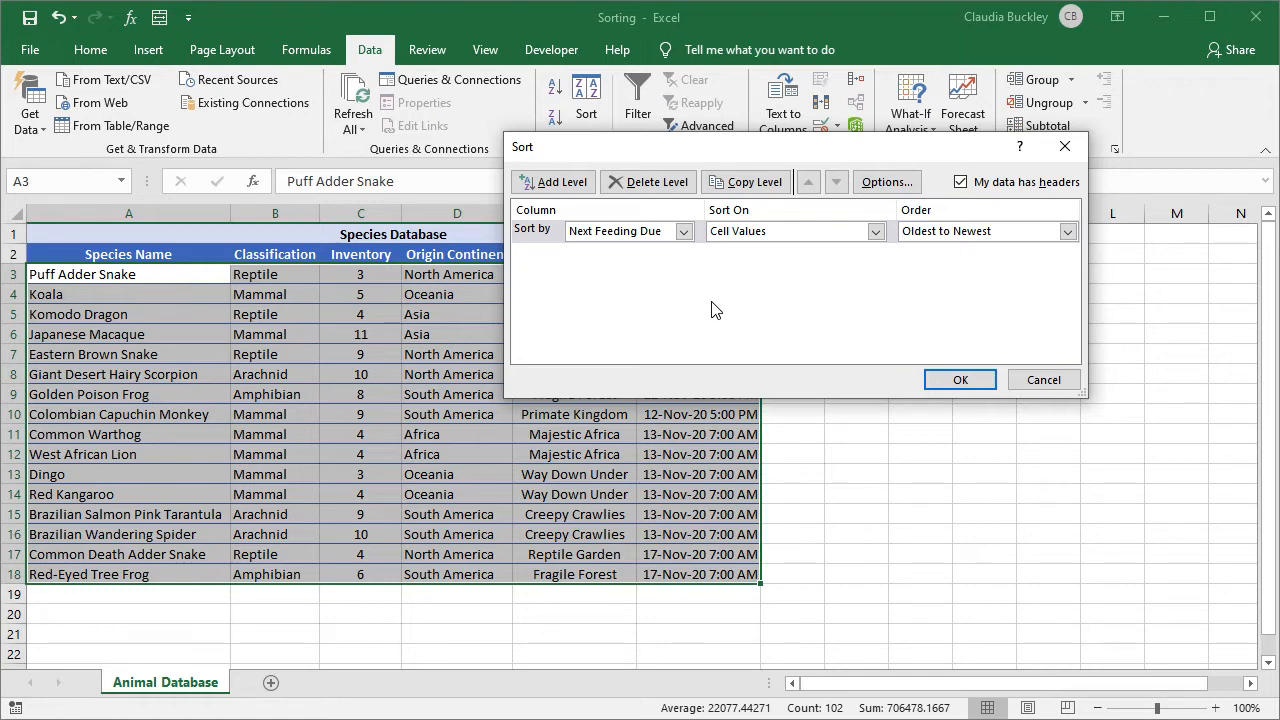
pyautogui.click(564, 183)
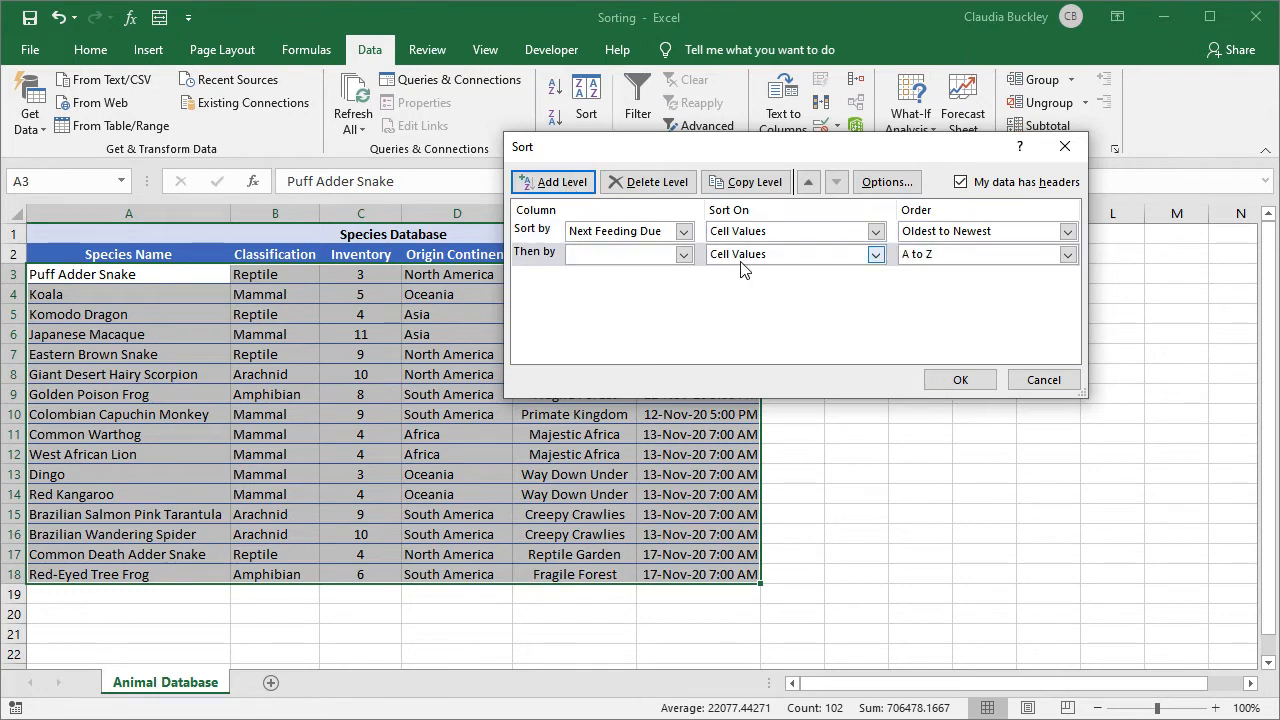
pyautogui.click(684, 256)
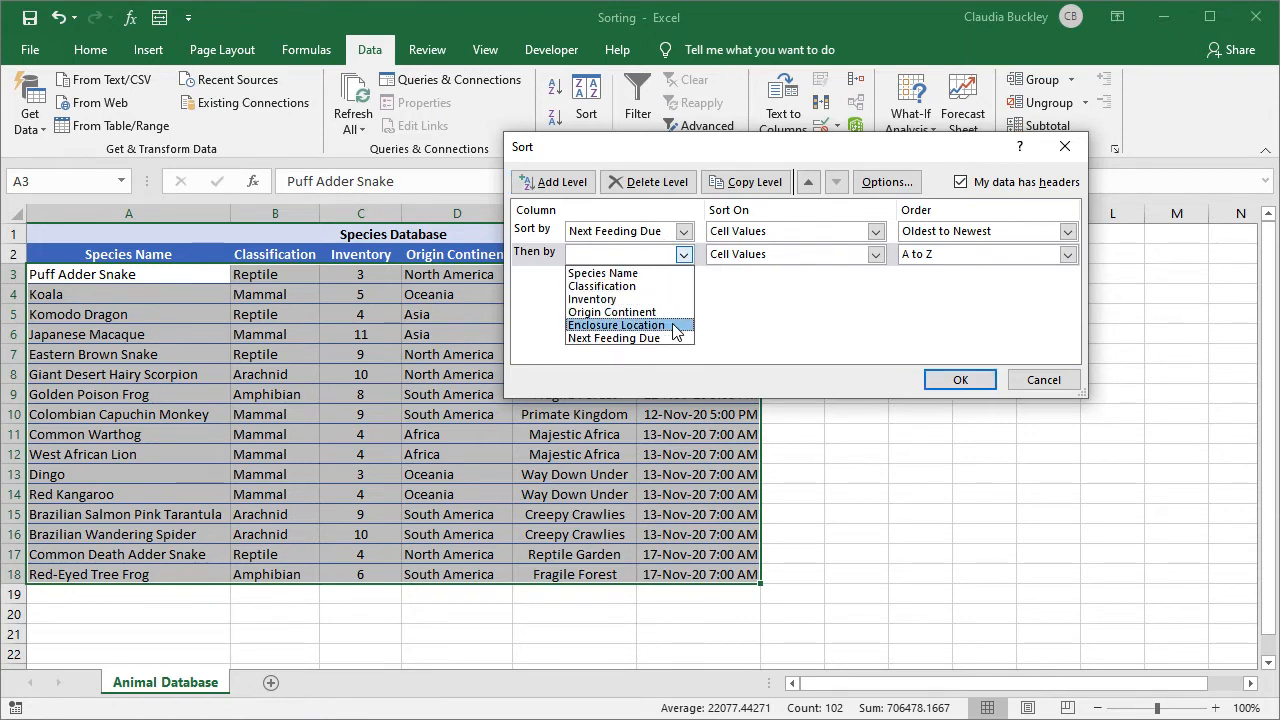
pyautogui.click(674, 326)
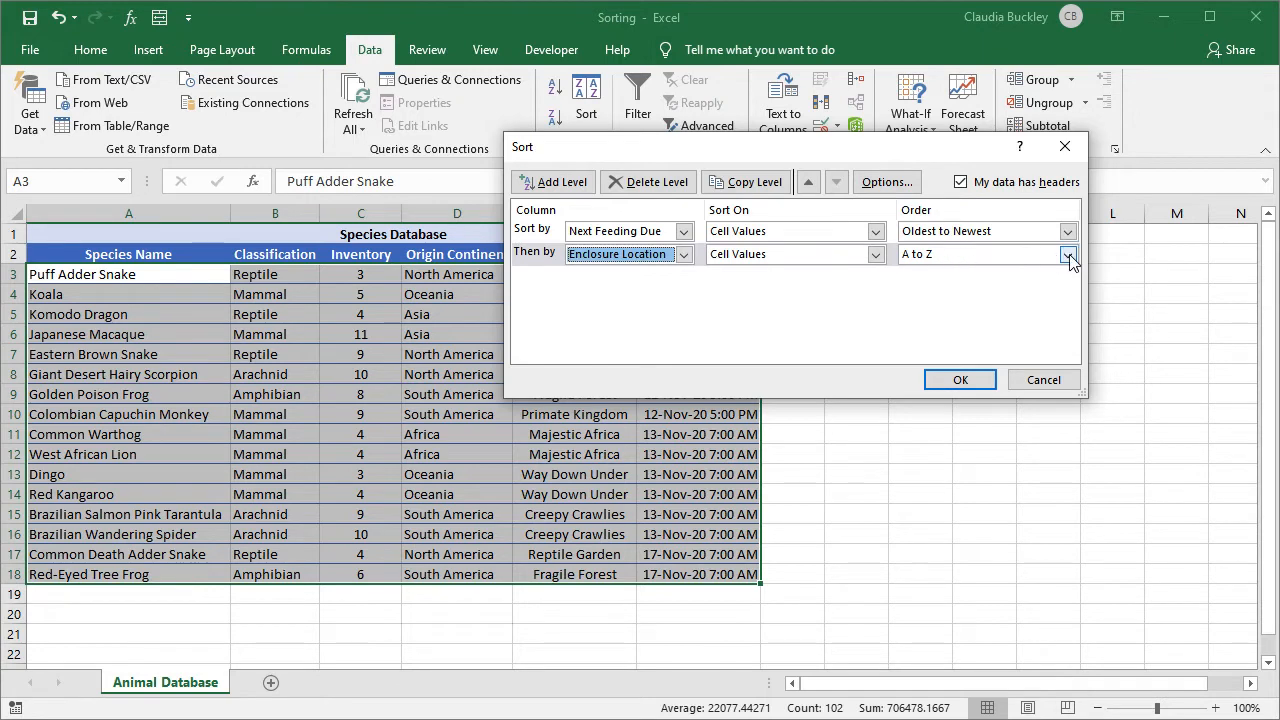
pyautogui.click(968, 383)
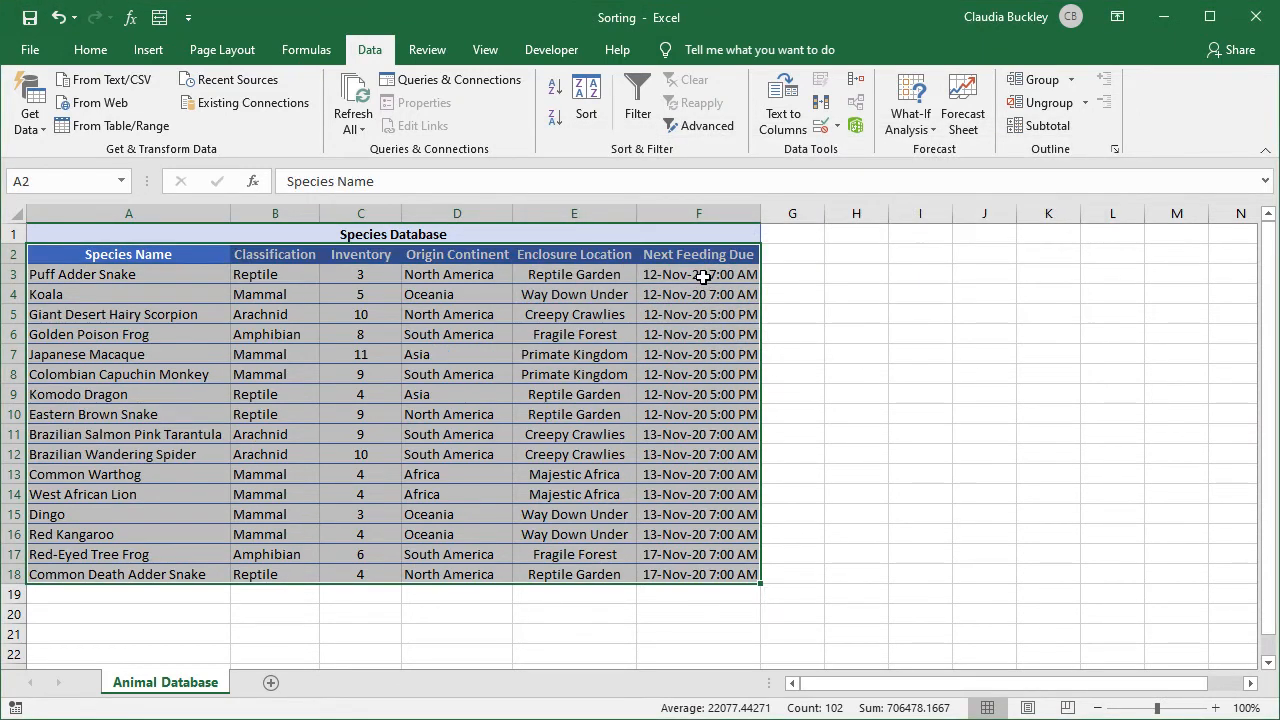
# Select the two Primate Kingdom rows and the next pair sharing a feeding time.
pyautogui.moveTo(695, 354); pyautogui.dragTo(567, 366)
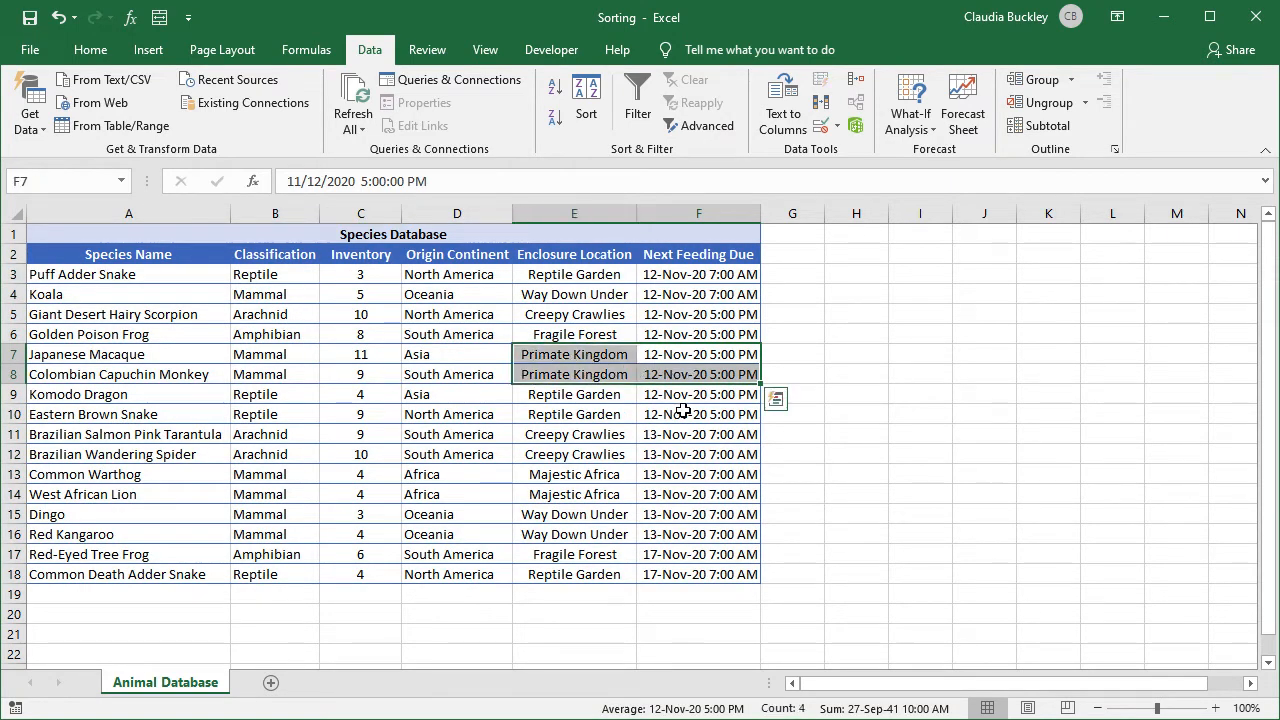
pyautogui.moveTo(684, 395); pyautogui.dragTo(683, 454)
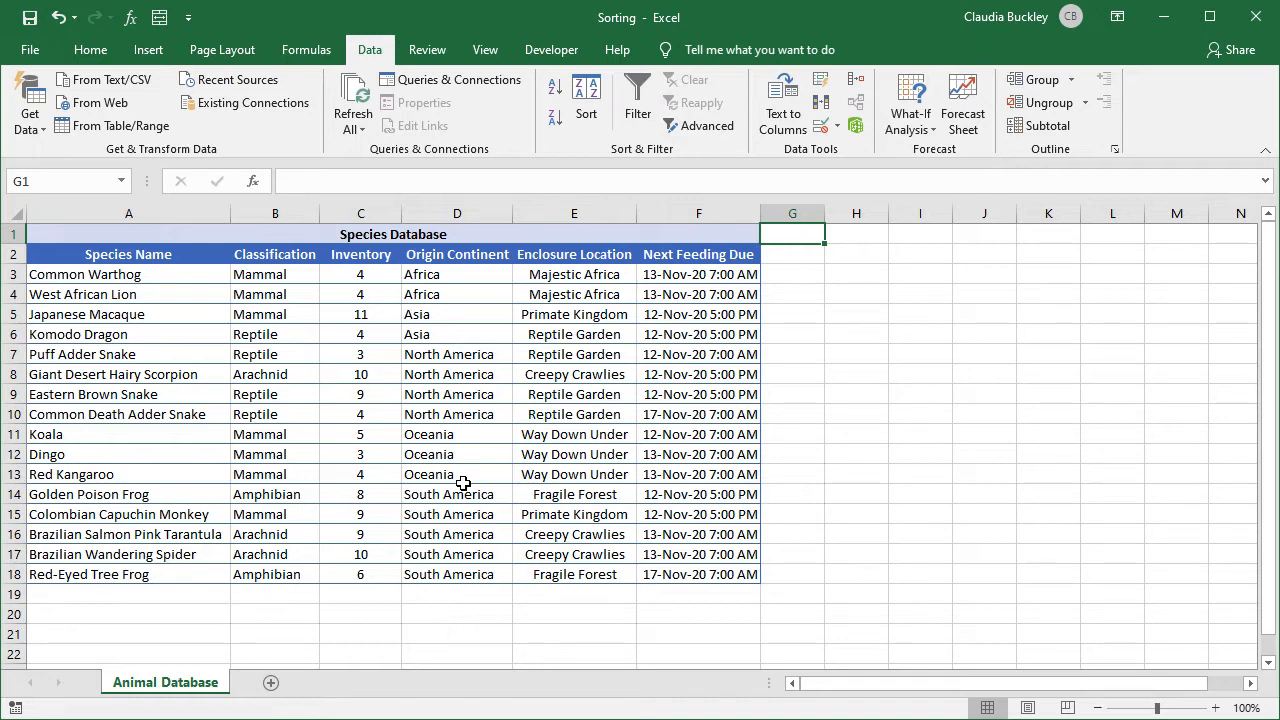
# Select the whole table and choose a Custom List order for Origin Continent.
pyautogui.moveTo(164, 254); pyautogui.dragTo(706, 568)
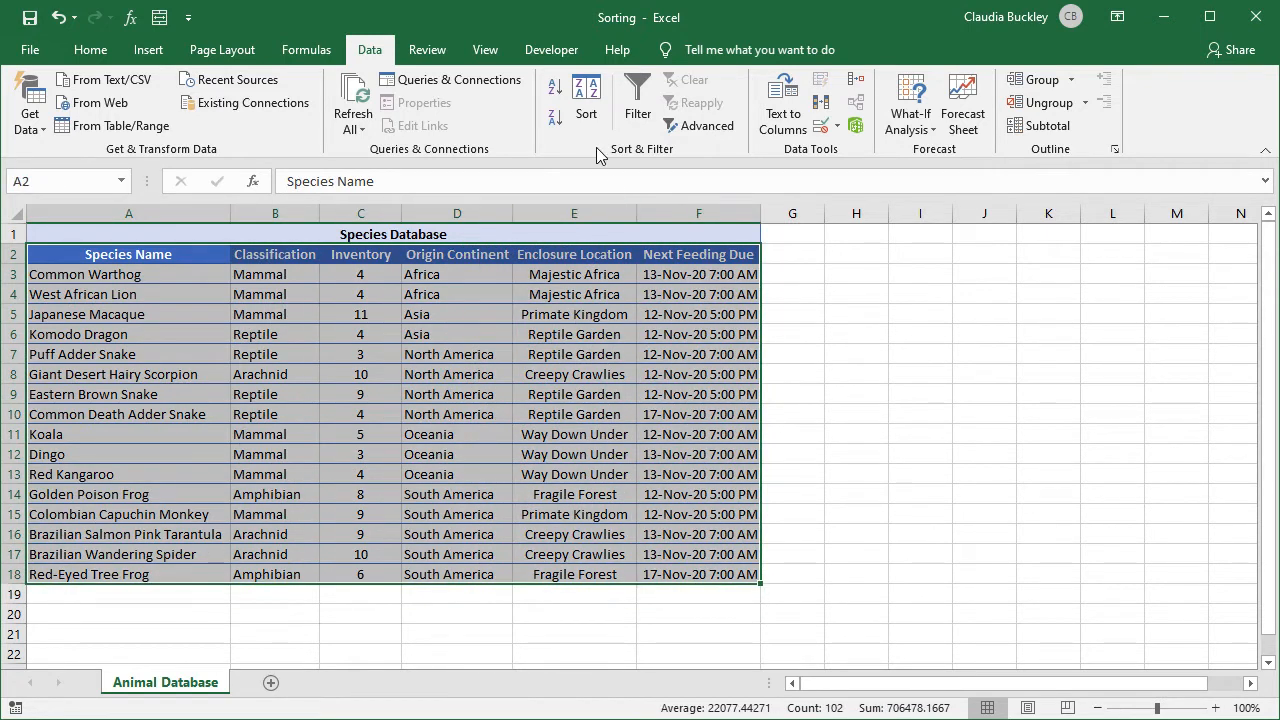
pyautogui.click(588, 104)
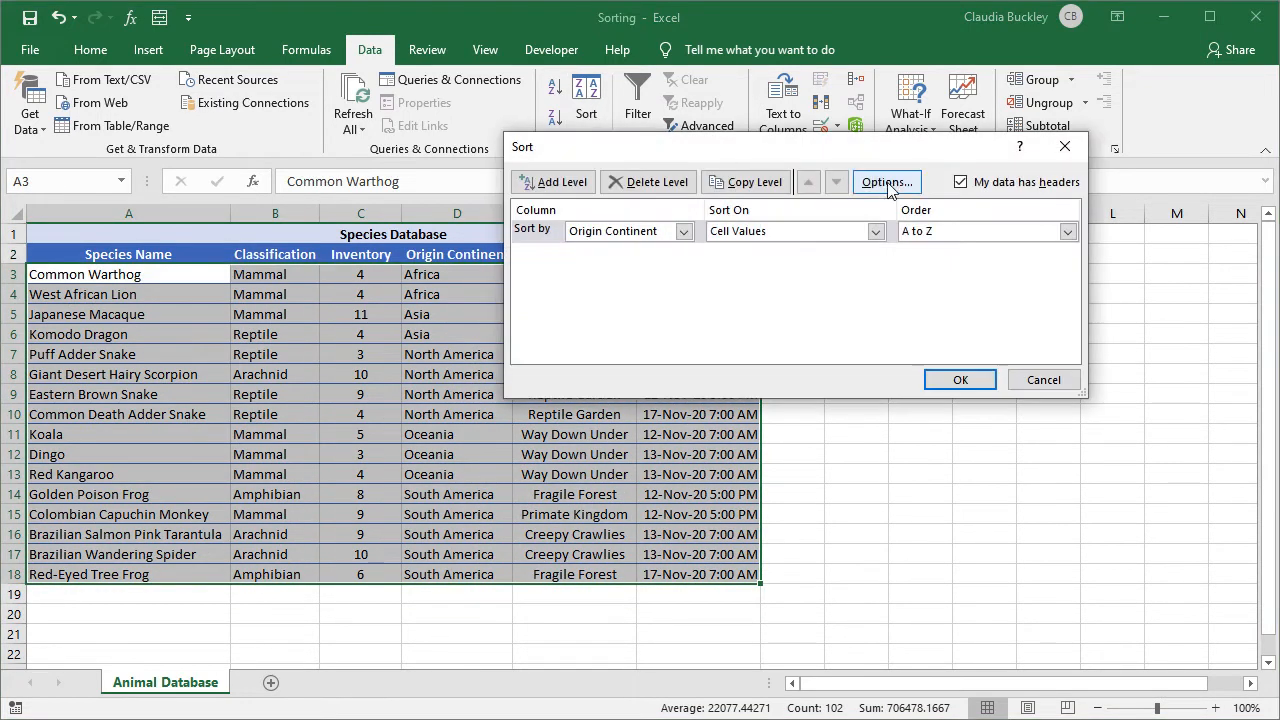
pyautogui.click(1068, 231)
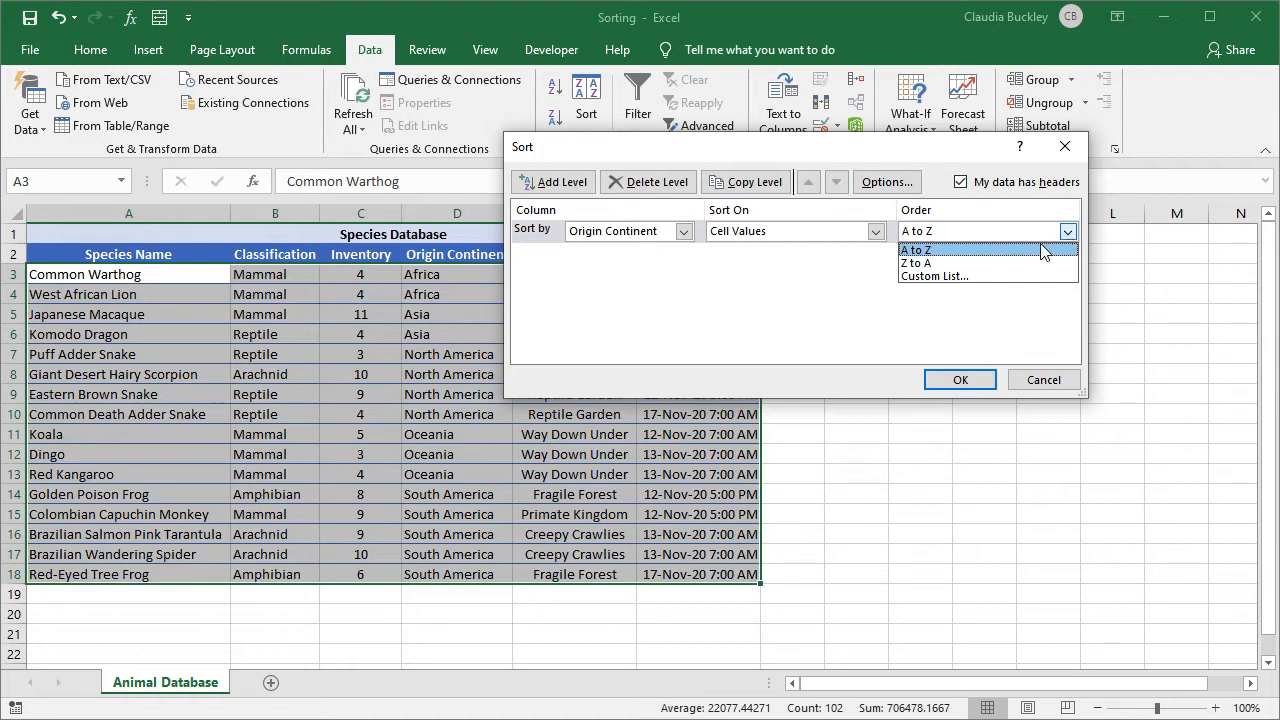
pyautogui.click(966, 276)
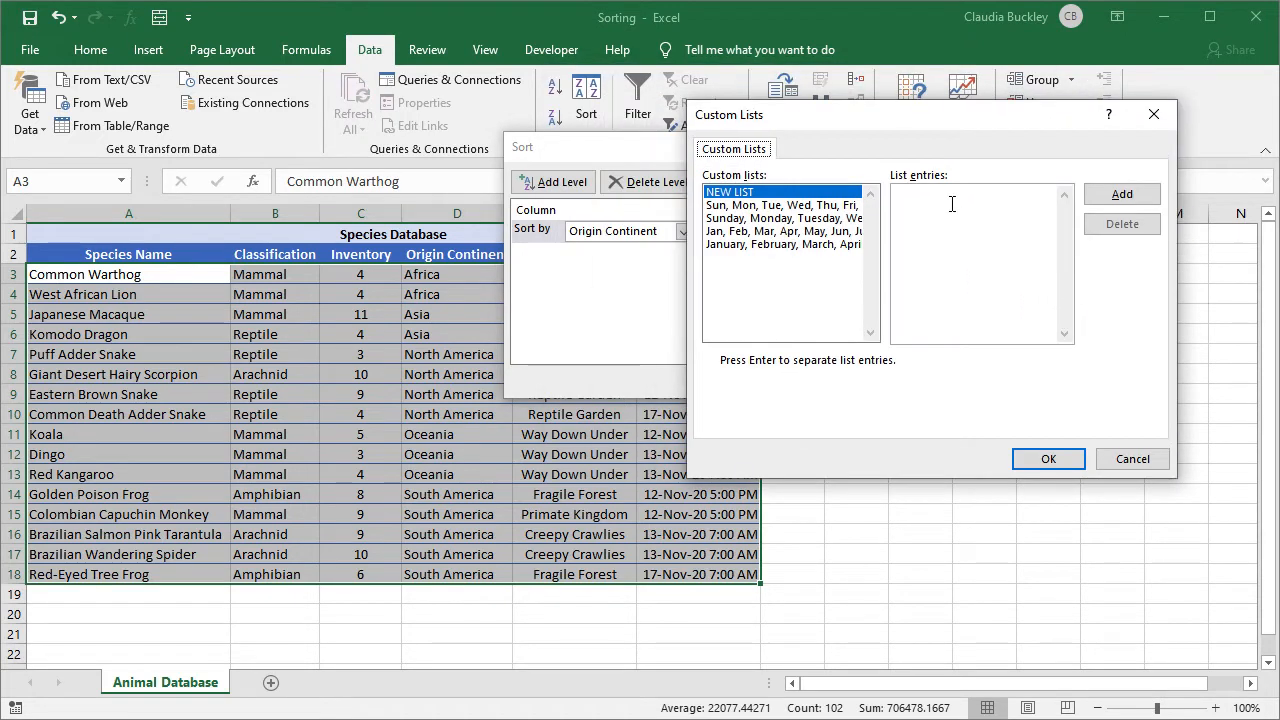
# Create the custom list Africa, Asia, North America, South America, 'Ociania' and confirm it.
pyautogui.click(952, 204)
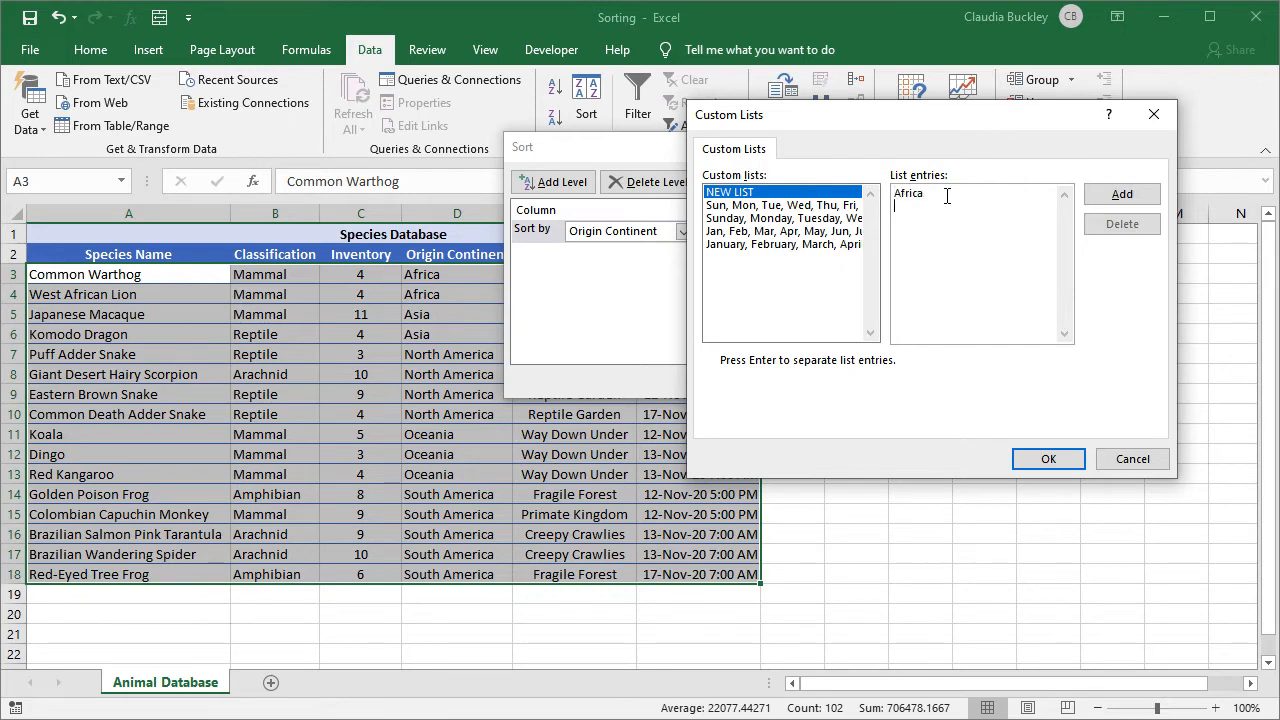
pyautogui.write('Africa')
pyautogui.press('Return')
pyautogui.write('Asia ')
pyautogui.write('North America')
pyautogui.press('Return')
pyautogui.write('South America')
pyautogui.press('Return')
pyautogui.write('Ocia')
pyautogui.write('nia')
pyautogui.click(1118, 196)
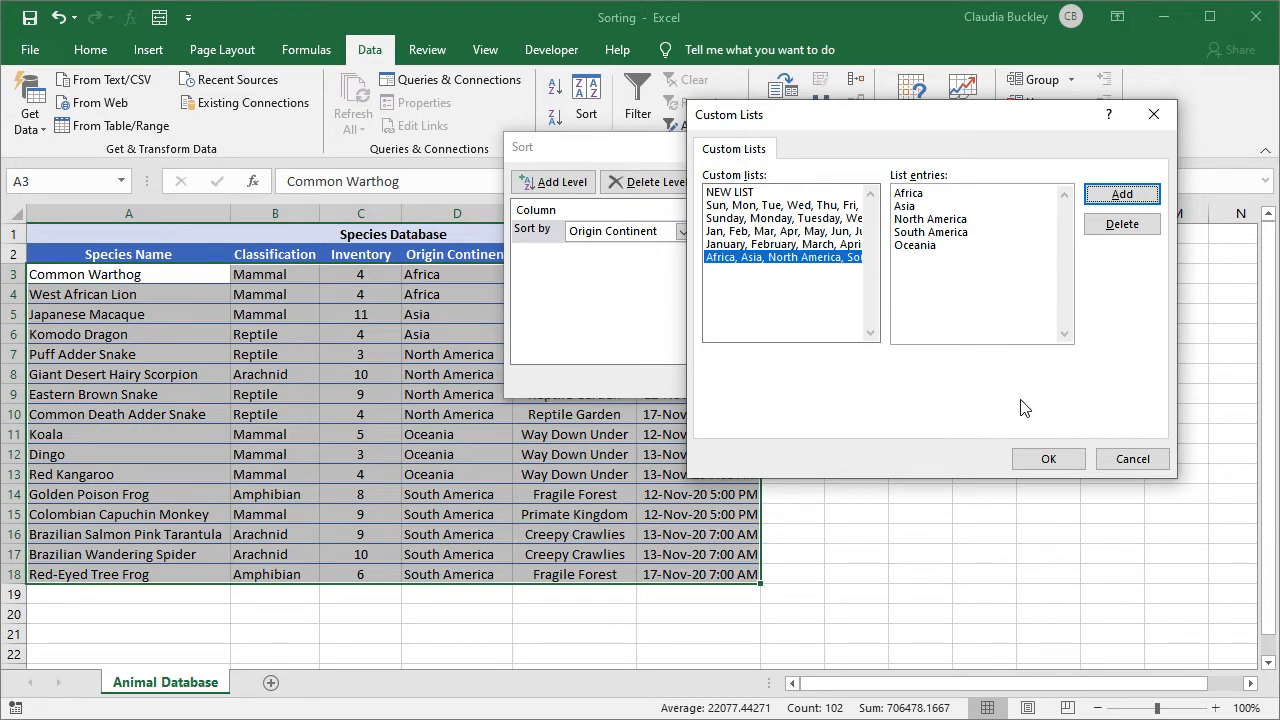
pyautogui.click(1048, 459)
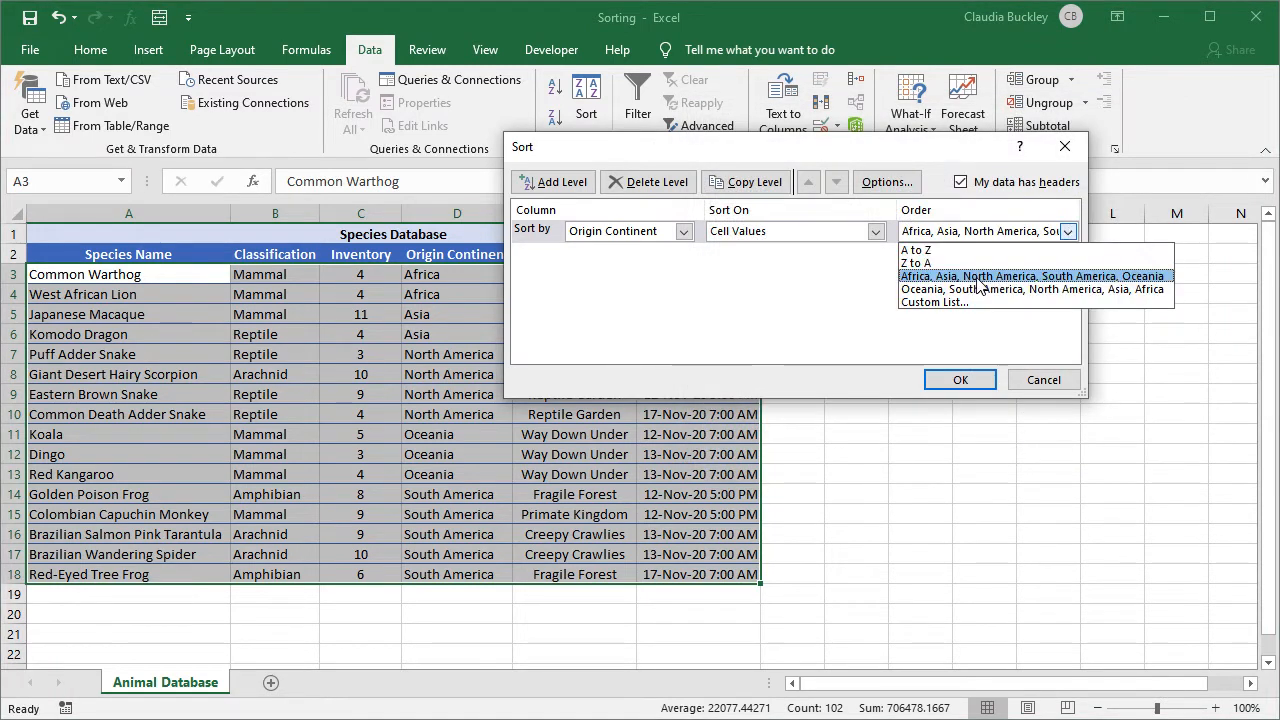
# Sort Origin Continent by the Africa-first custom continent list.
pyautogui.click(1067, 231)
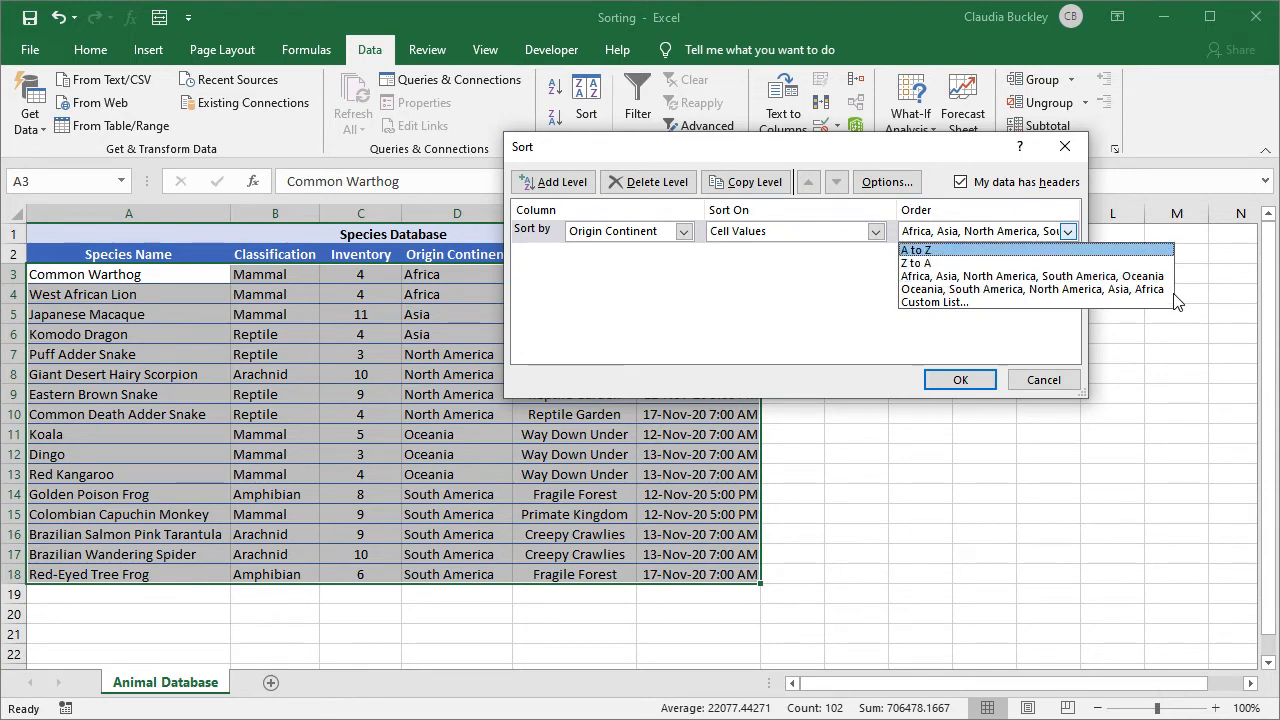
pyautogui.click(973, 280)
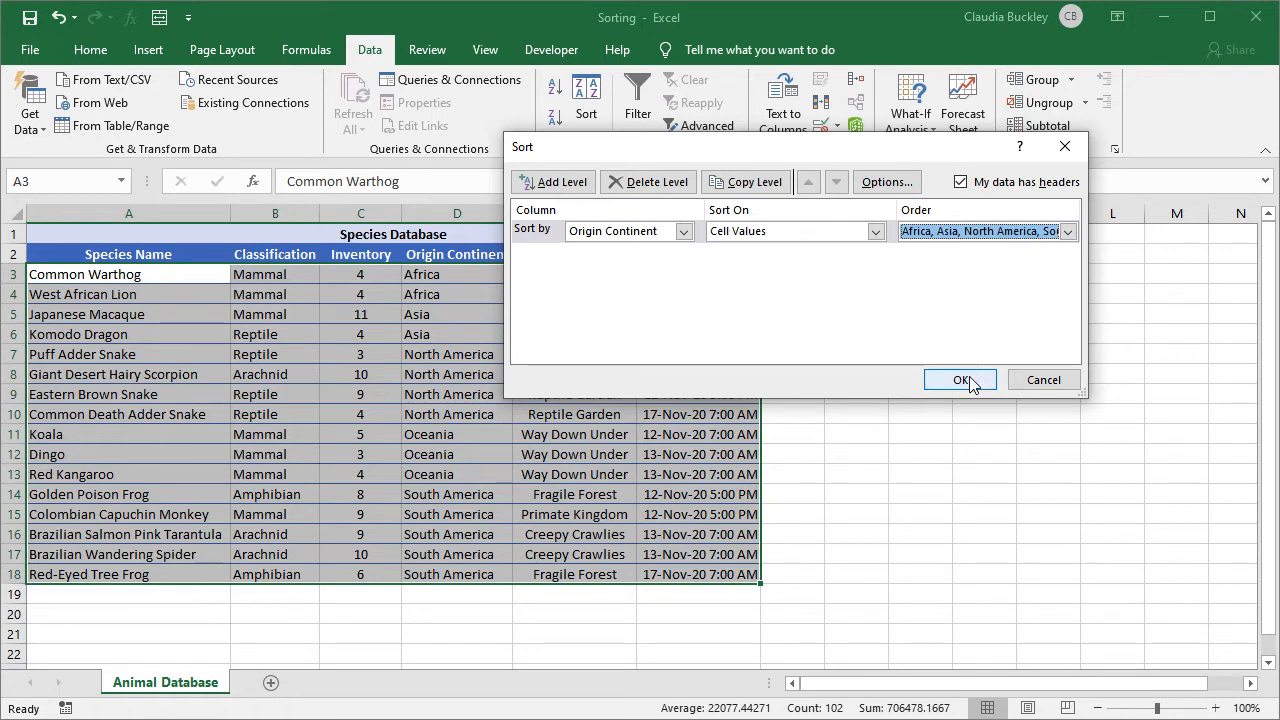
pyautogui.click(961, 380)
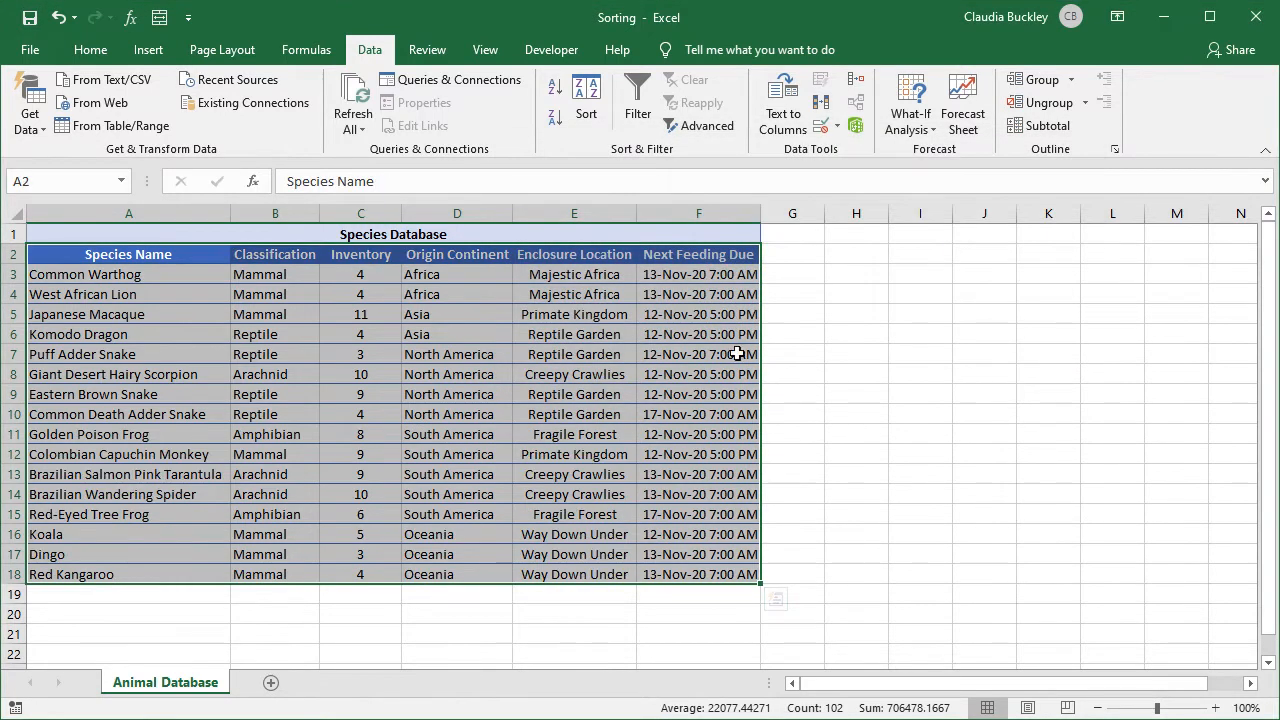
# Select the Origin Continent entries to check the new order, then clear the selection.
pyautogui.moveTo(470, 277); pyautogui.dragTo(453, 572)
pyautogui.moveTo(460, 374); pyautogui.dragTo(470, 512)
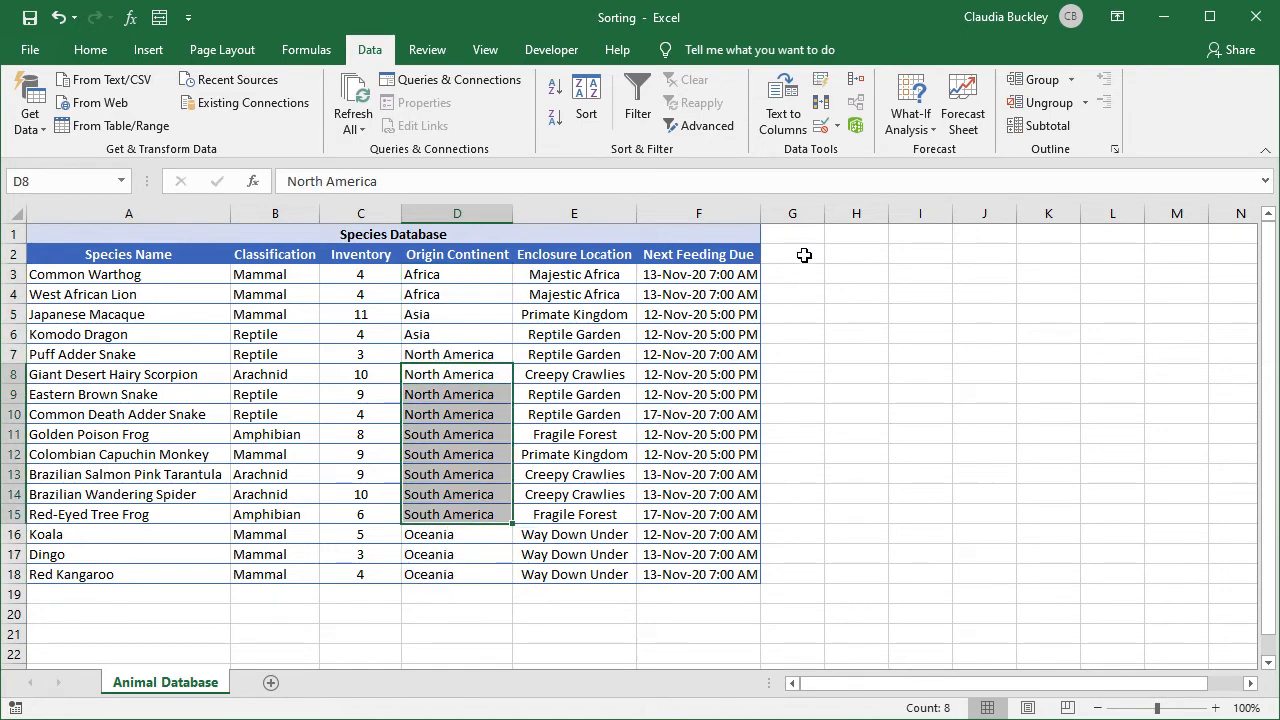
pyautogui.click(804, 254)
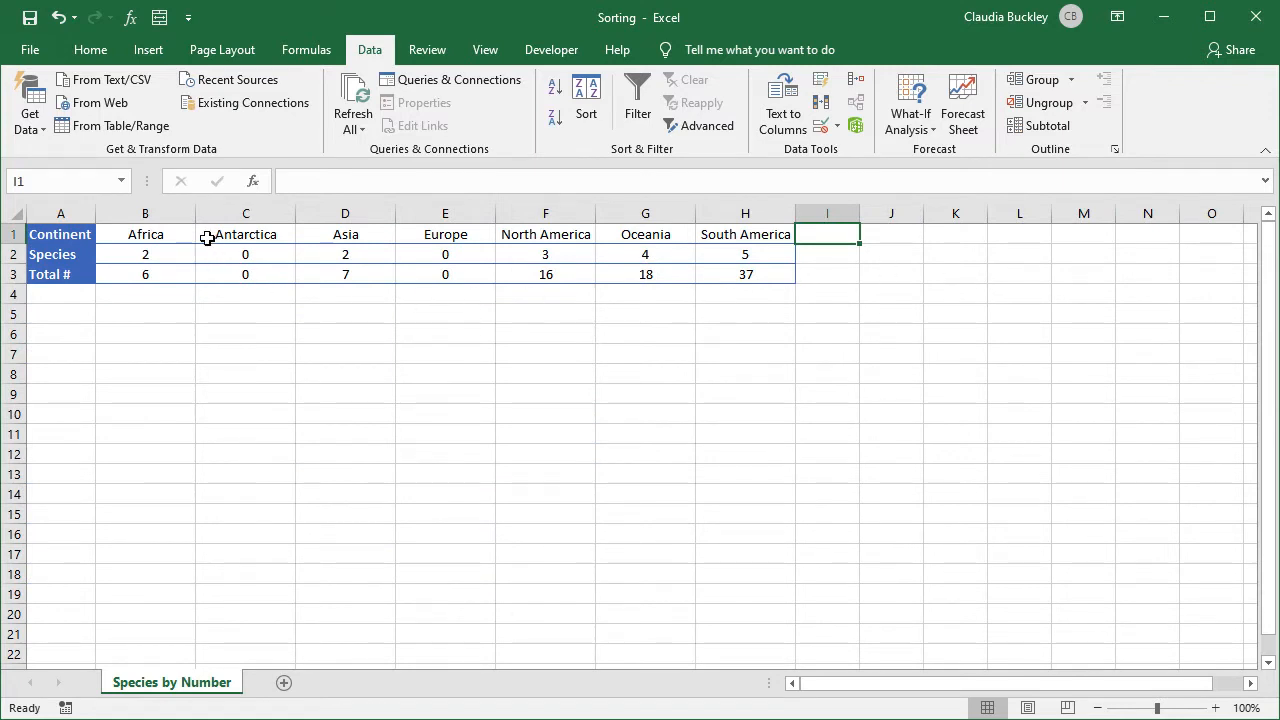
# Select B1:H3 and set the sort orientation to left to right.
pyautogui.moveTo(186, 235); pyautogui.dragTo(783, 268)
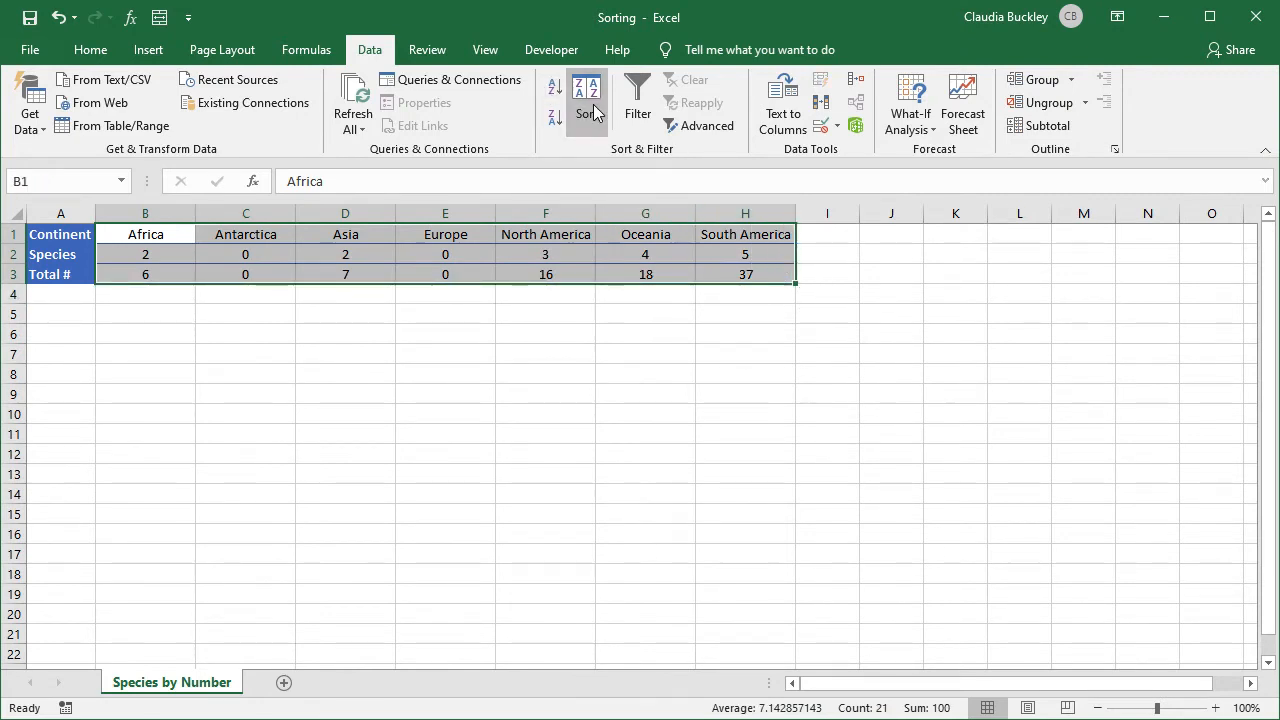
pyautogui.click(593, 112)
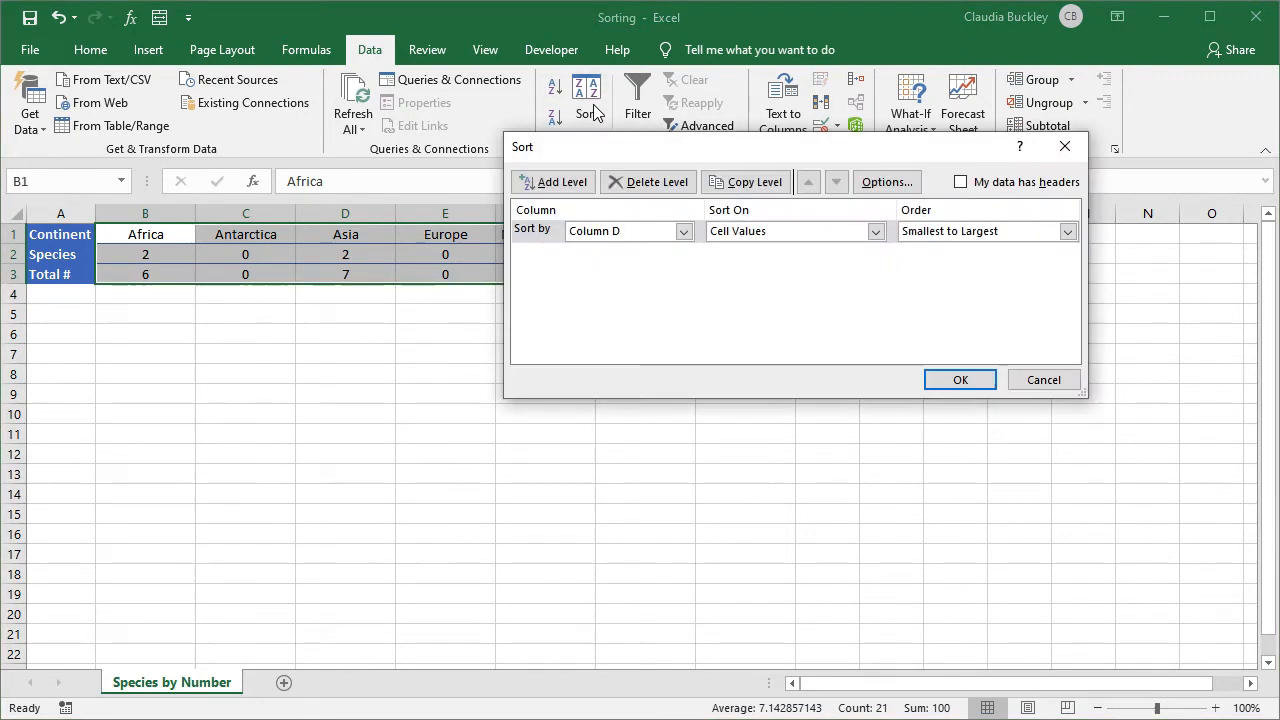
pyautogui.click(906, 186)
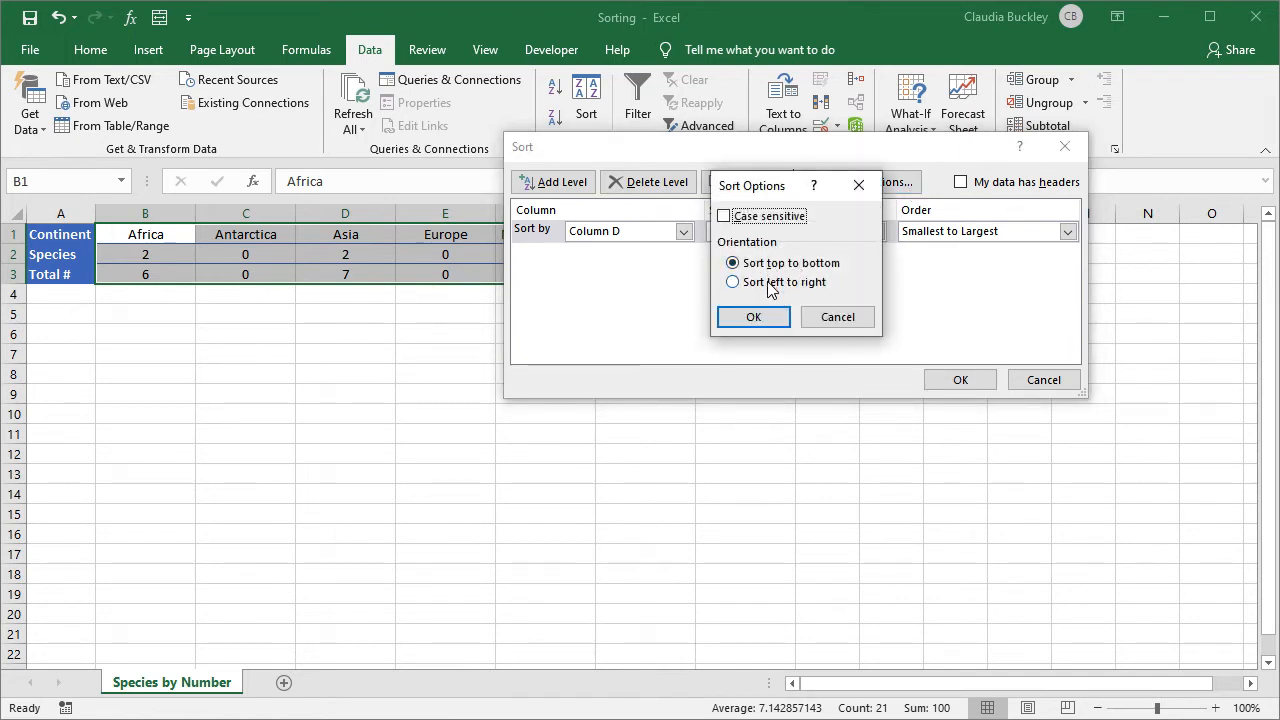
pyautogui.click(769, 284)
pyautogui.click(770, 318)
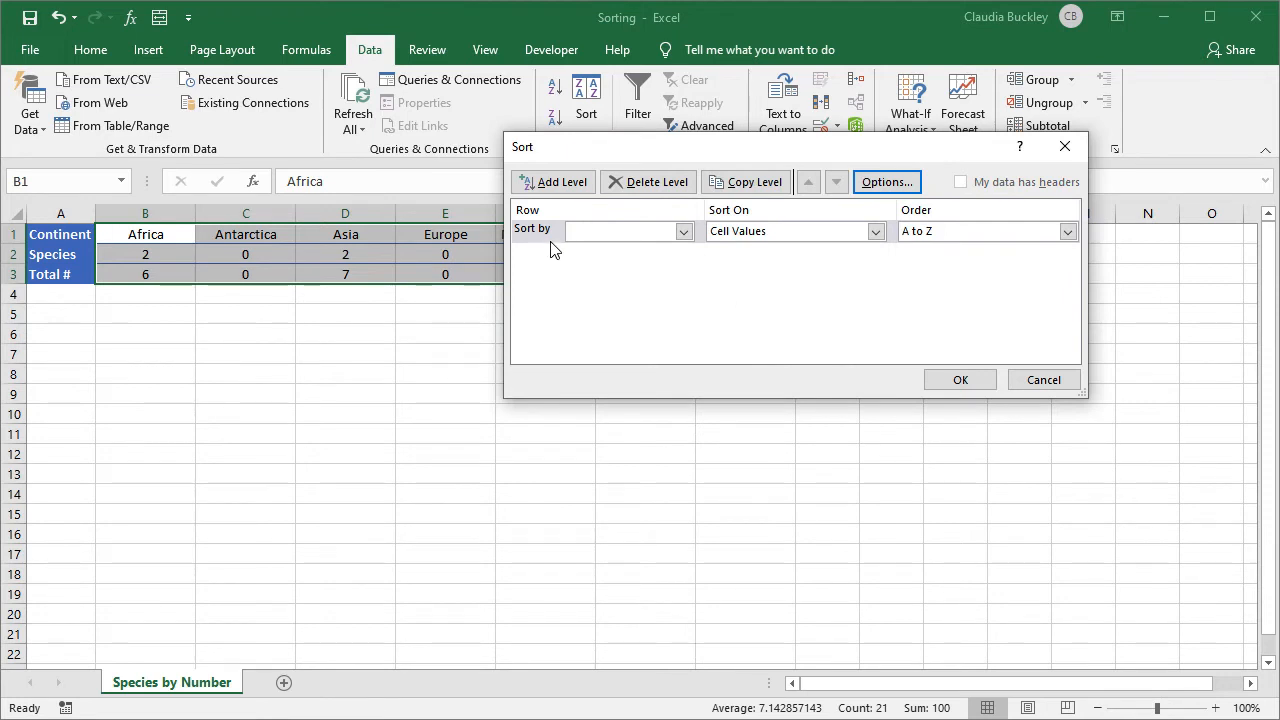
# Sort the continent columns by Row 3 (Total #), largest to smallest.
pyautogui.click(684, 234)
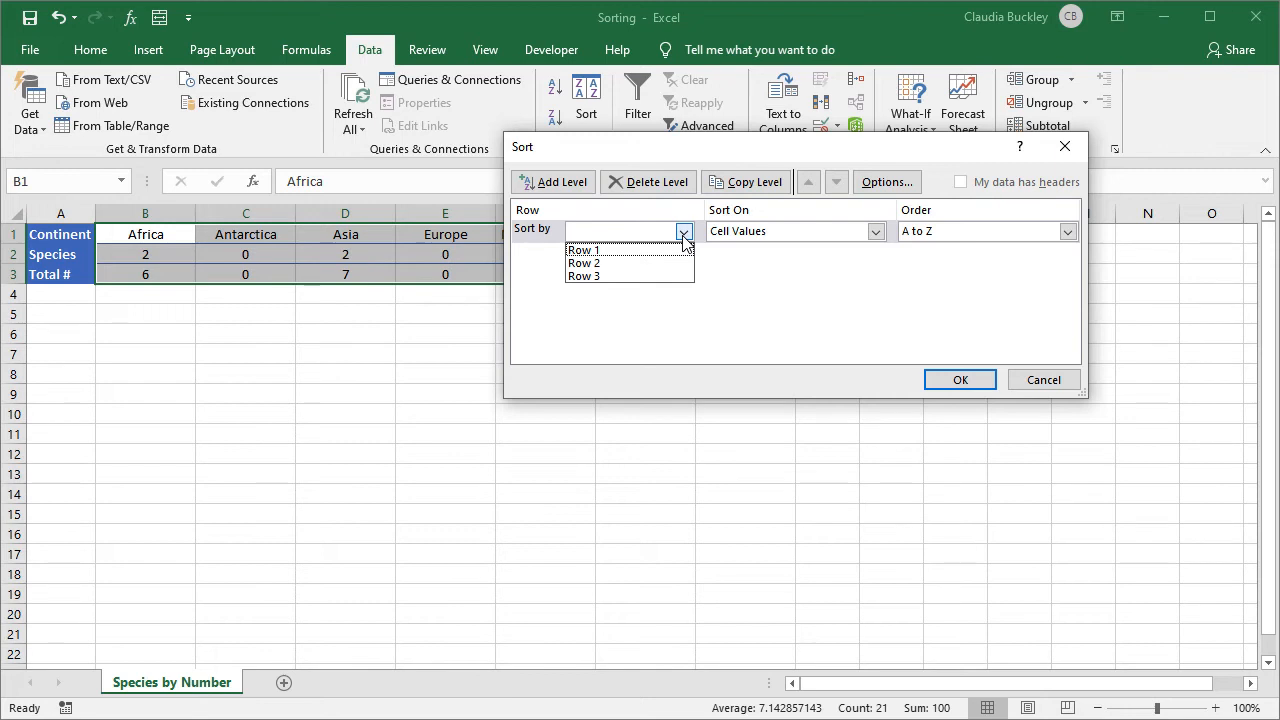
pyautogui.click(608, 277)
pyautogui.click(1066, 232)
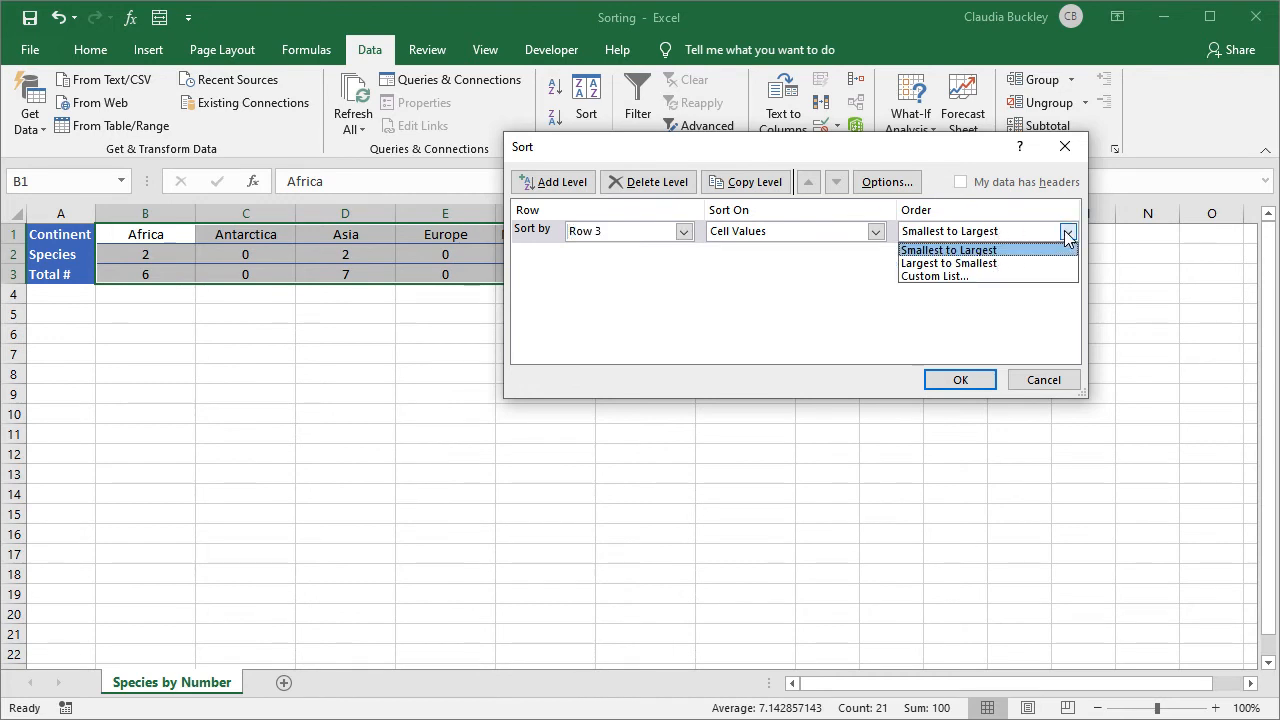
pyautogui.click(1001, 262)
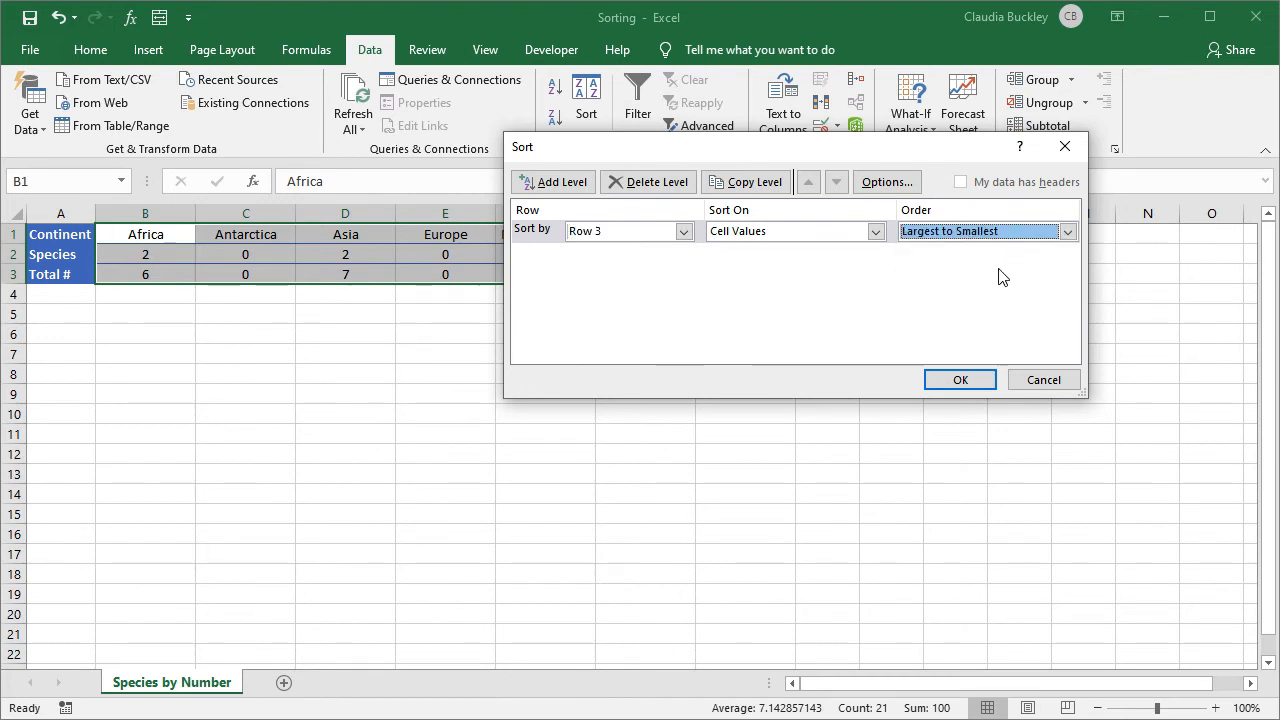
pyautogui.click(960, 380)
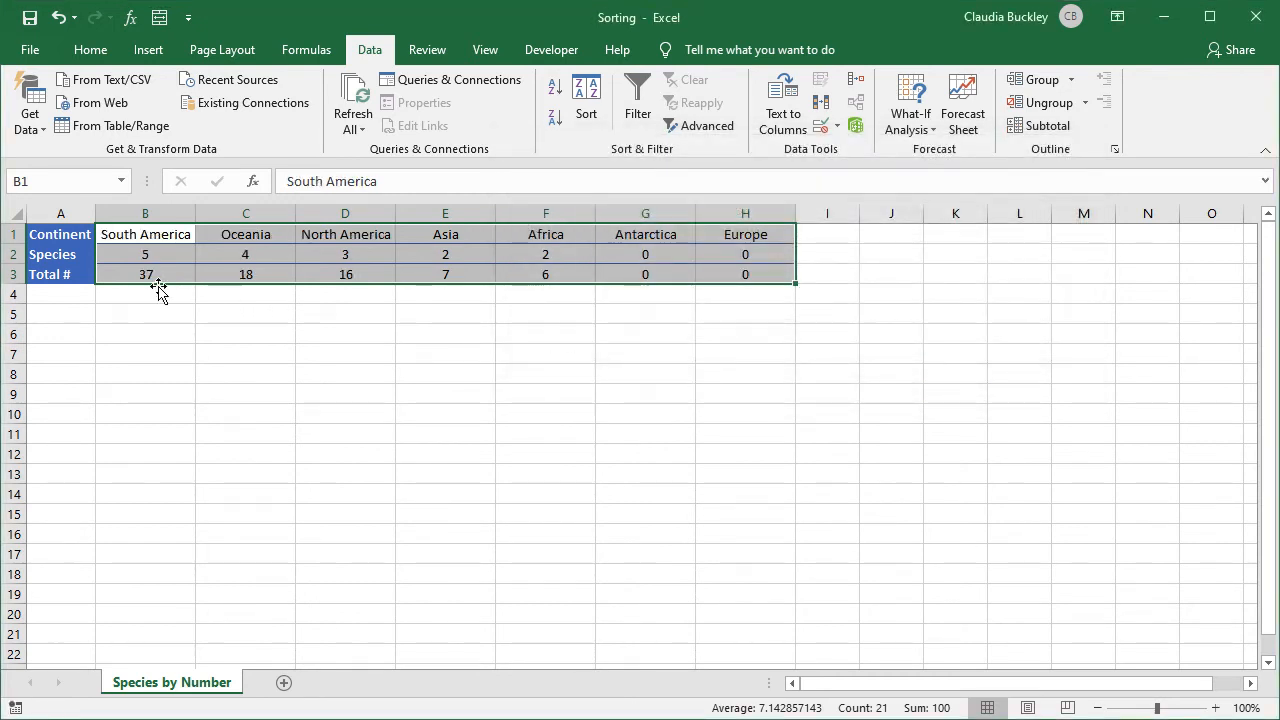
pyautogui.click(809, 272)
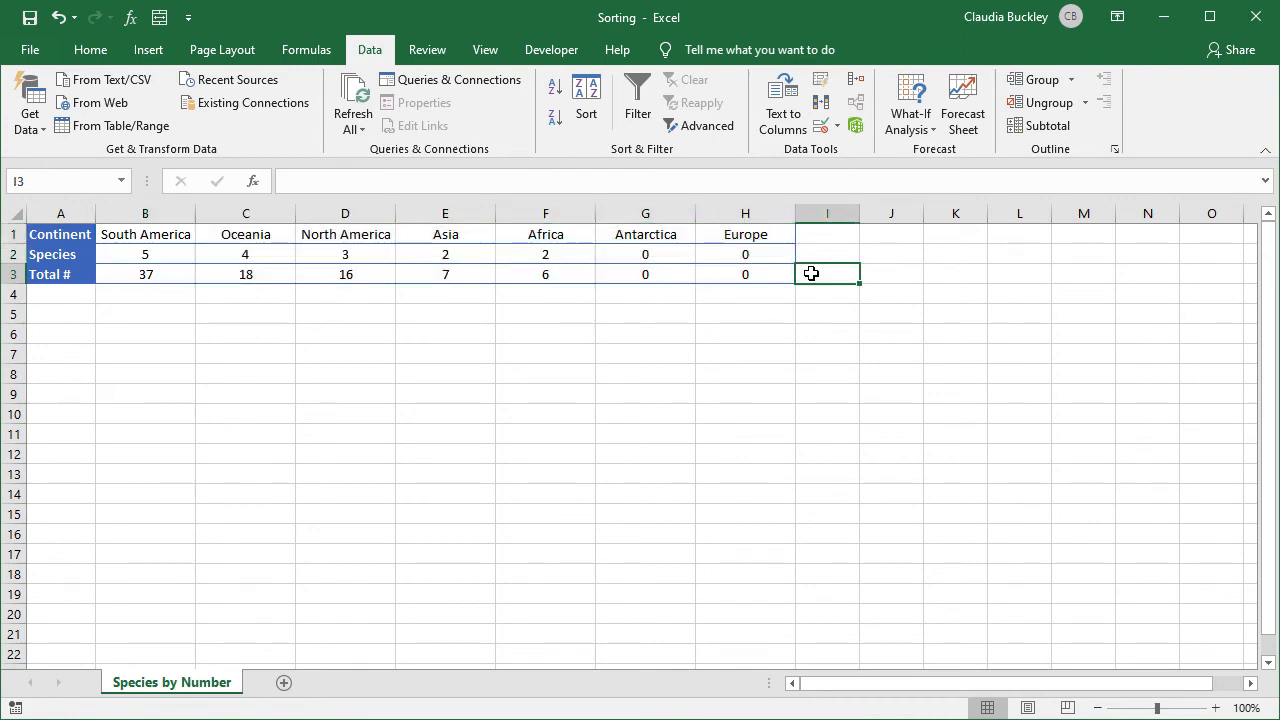